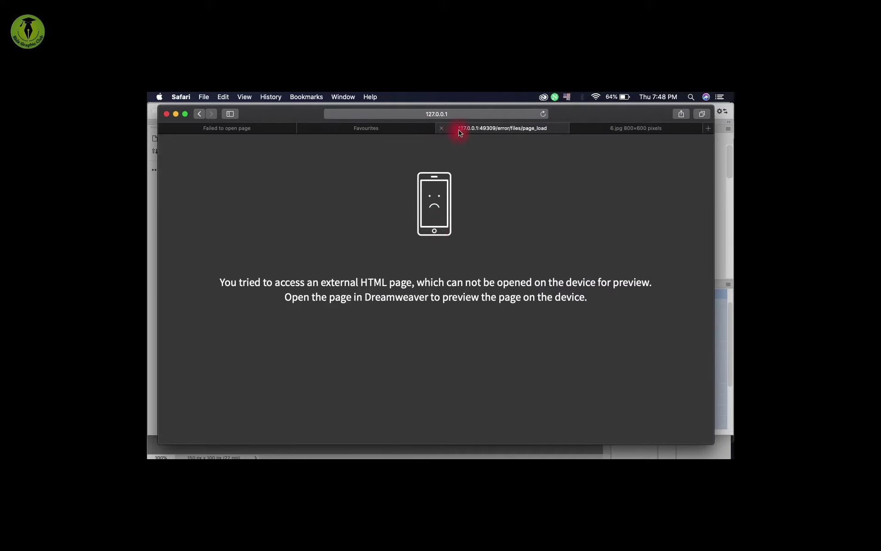
Step: Close the failed preview page in the browser, then switch to Dreamweaver and create a new HTML document
left_click(448, 131)
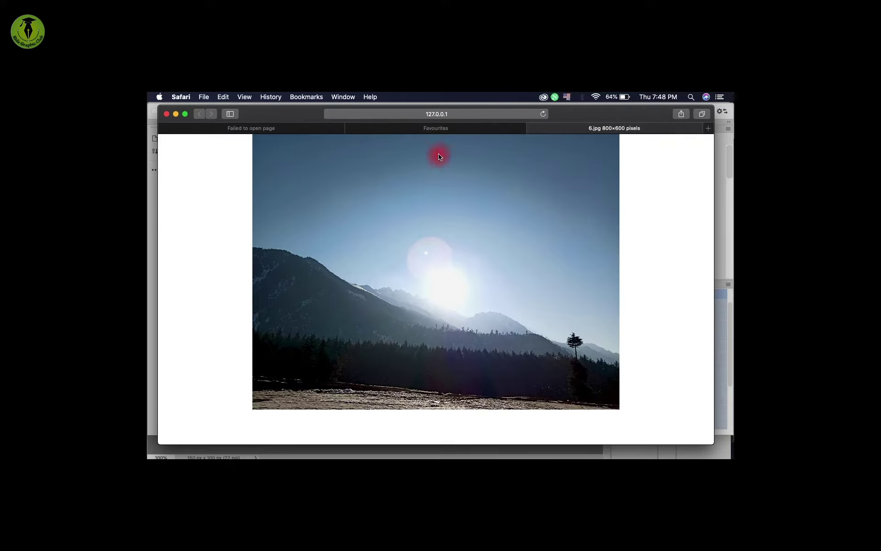
key("super+Tab")
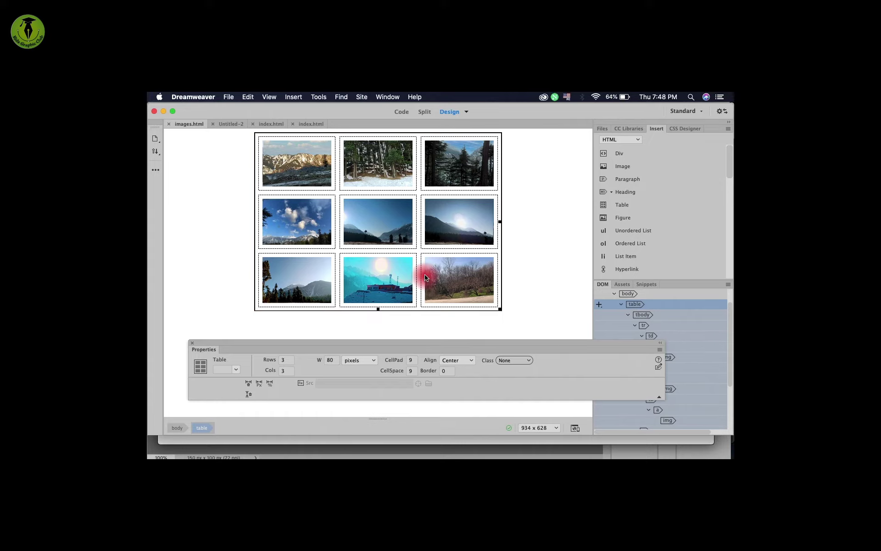
left_click(229, 97)
left_click(233, 110)
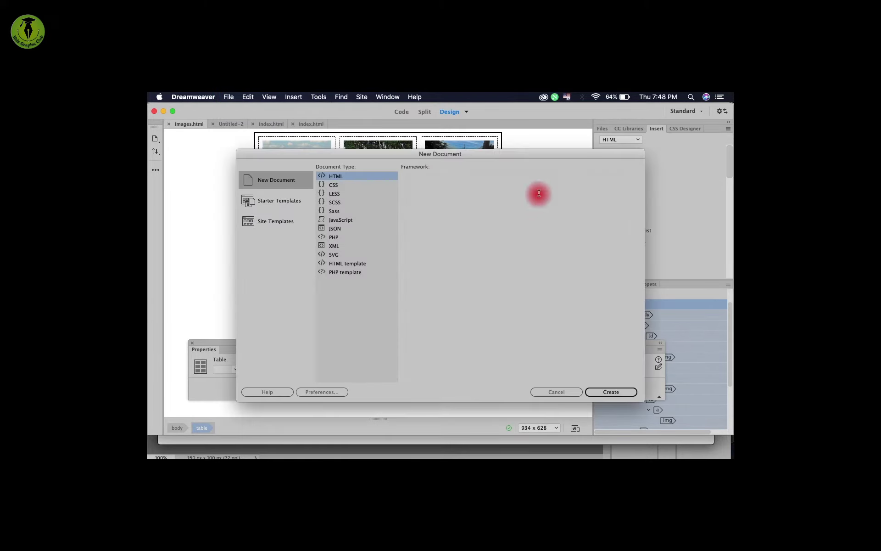
left_click(611, 392)
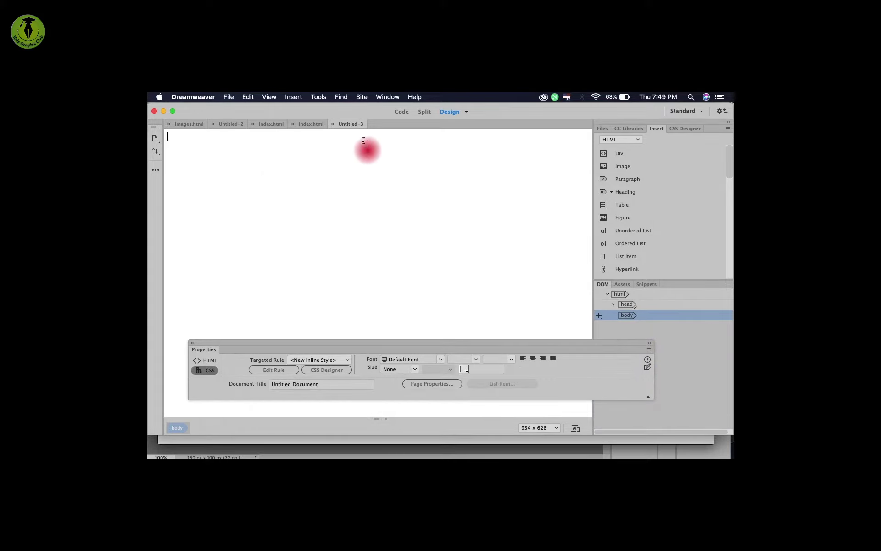
Step: Insert a table with 3 rows, 3 columns and a width of 90 percent, and align it to the center
left_click(293, 97)
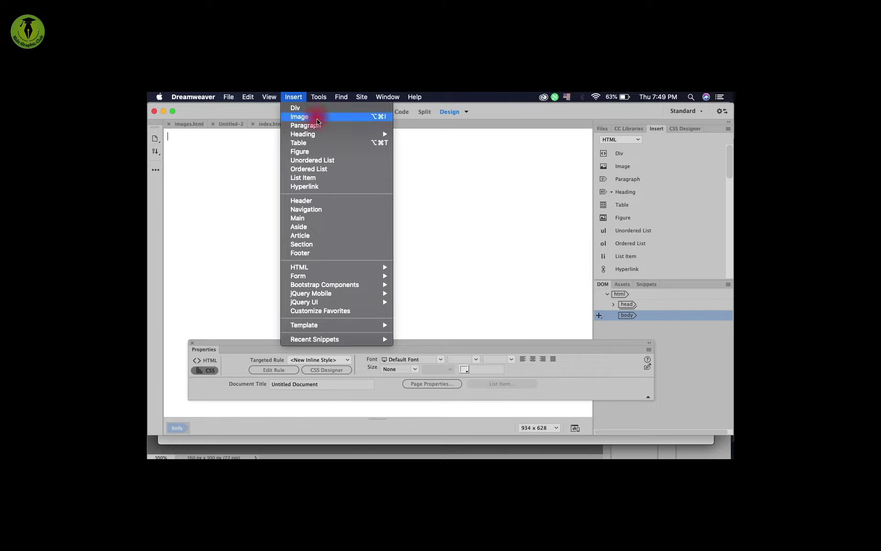
left_click(335, 142)
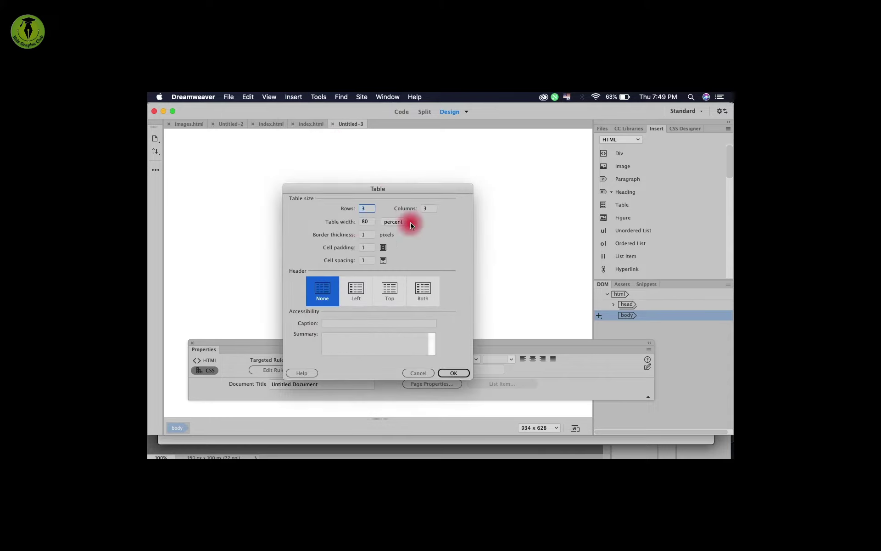
left_click(367, 223)
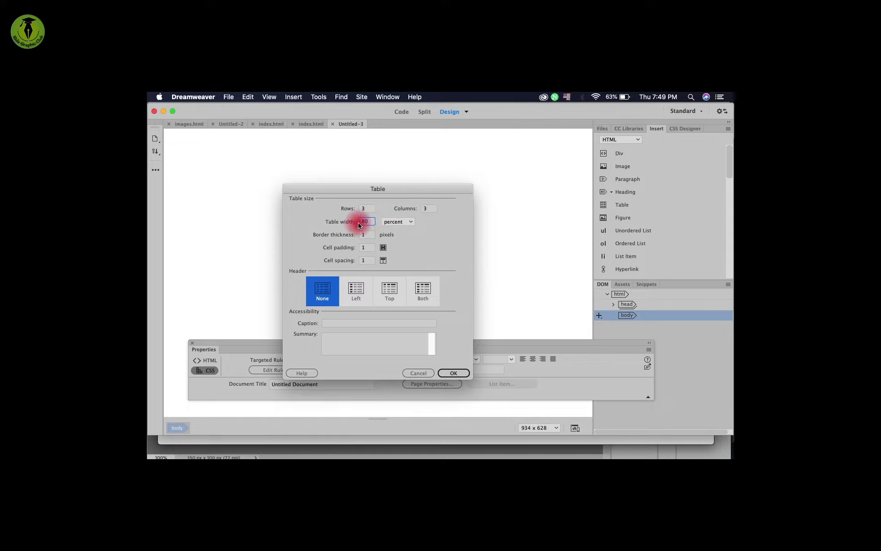
type("90")
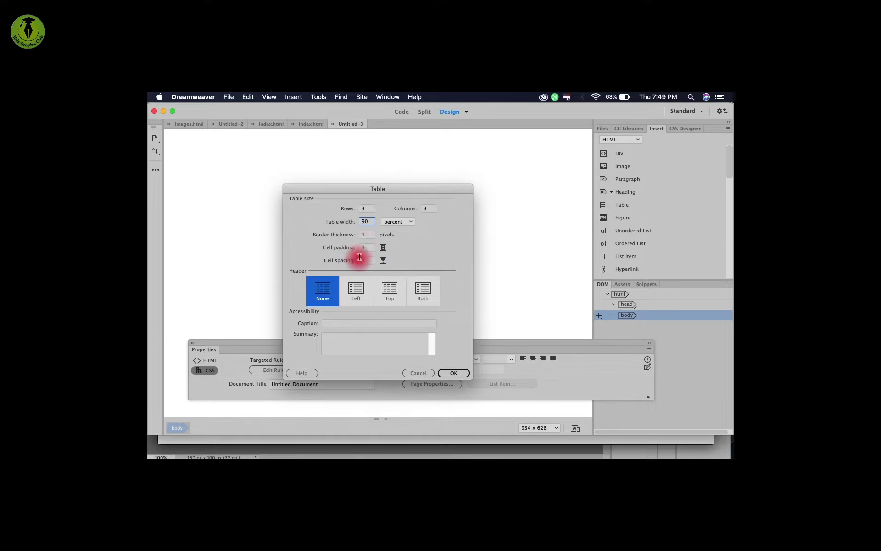
left_click(454, 372)
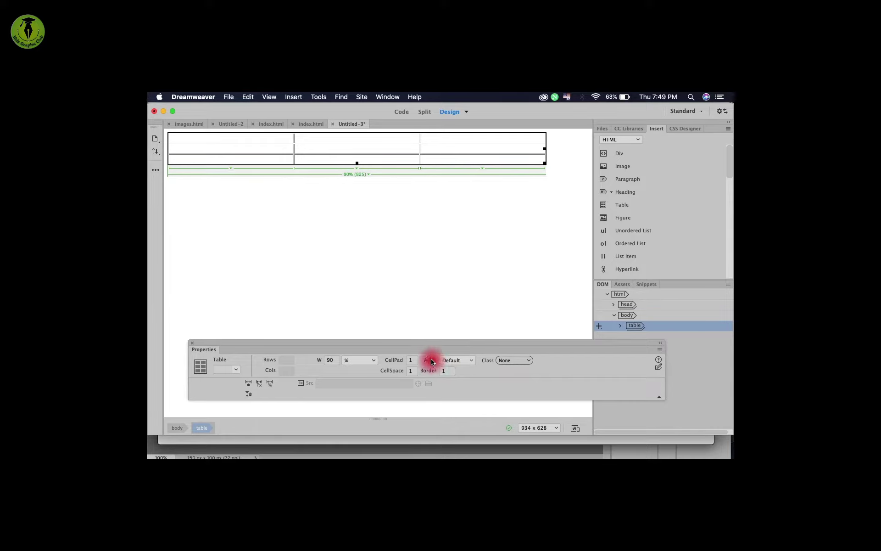
left_click(462, 364)
left_click(459, 380)
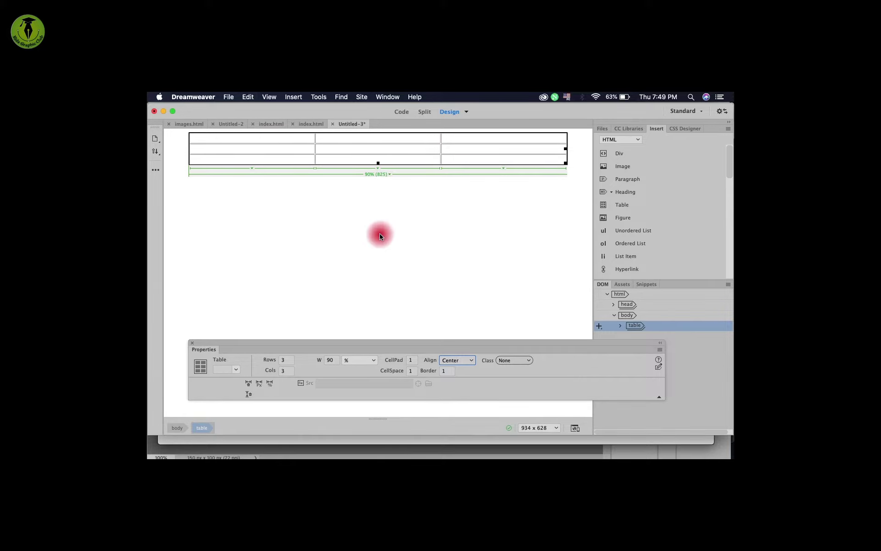
Step: Switch to Photoshop and hide the Sky and Foreground Lighting layers in IMG20201230083808.jpg
key("super+Tab")
left_click(432, 282)
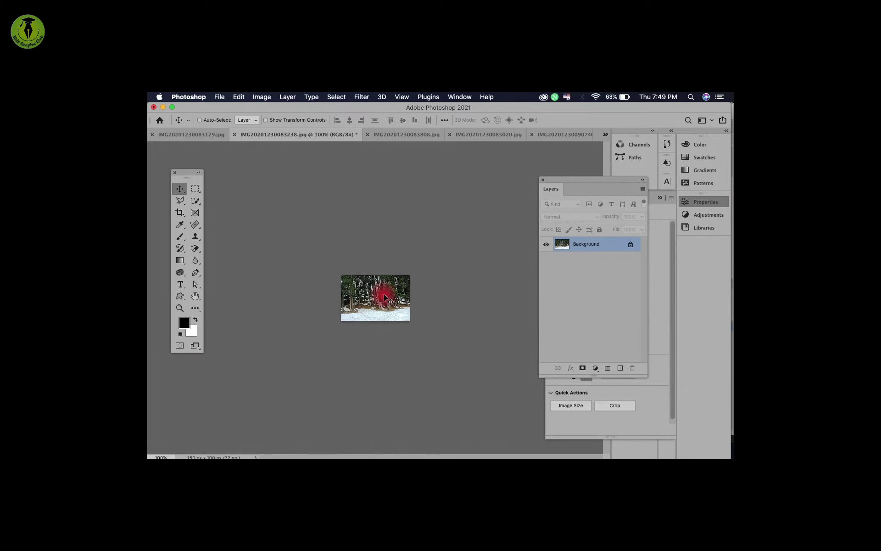
key("ctrl+Tab")
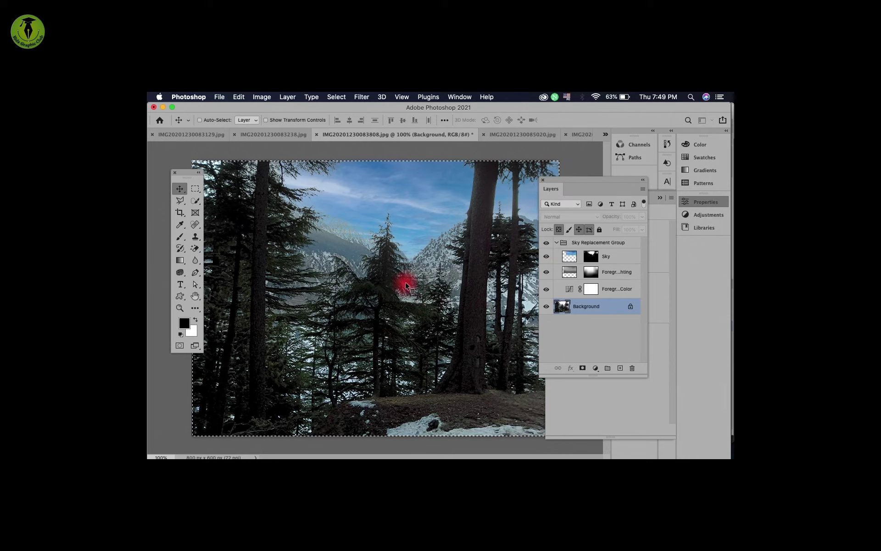
left_click(546, 272)
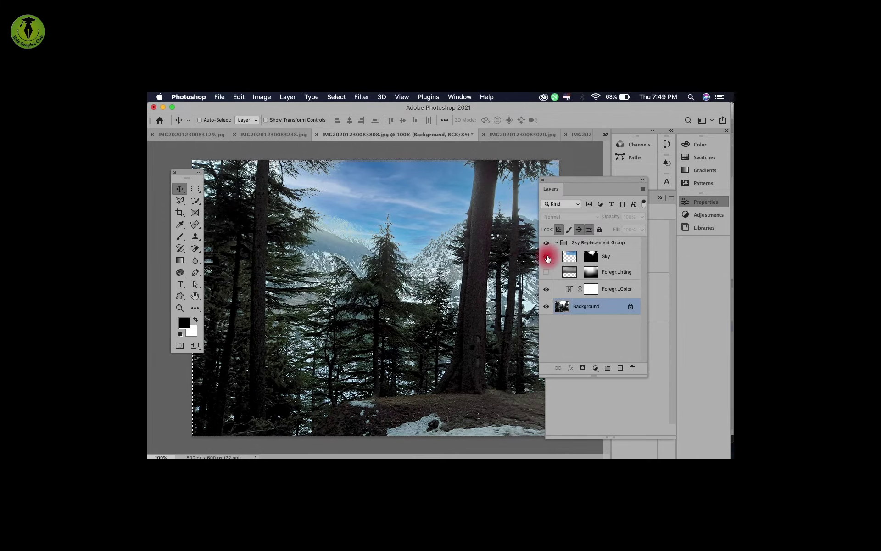
left_click(546, 257)
left_click(547, 288)
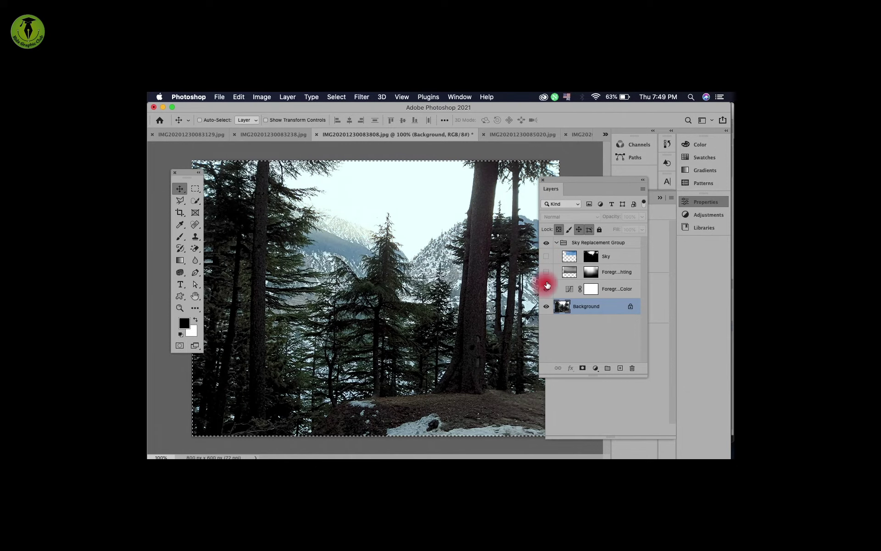
Step: Start a Sky Replacement on the forest photo, lower the sky temperature and open the sky presets
left_click(238, 97)
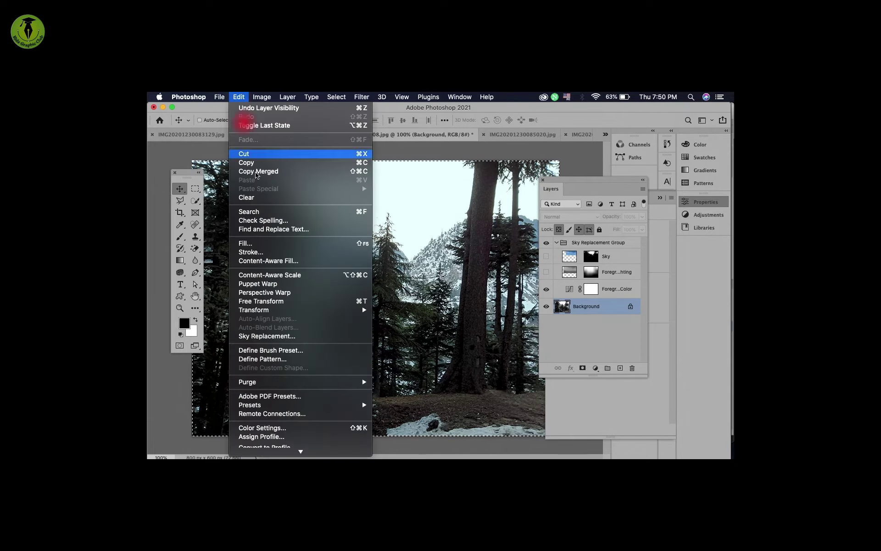
left_click(264, 336)
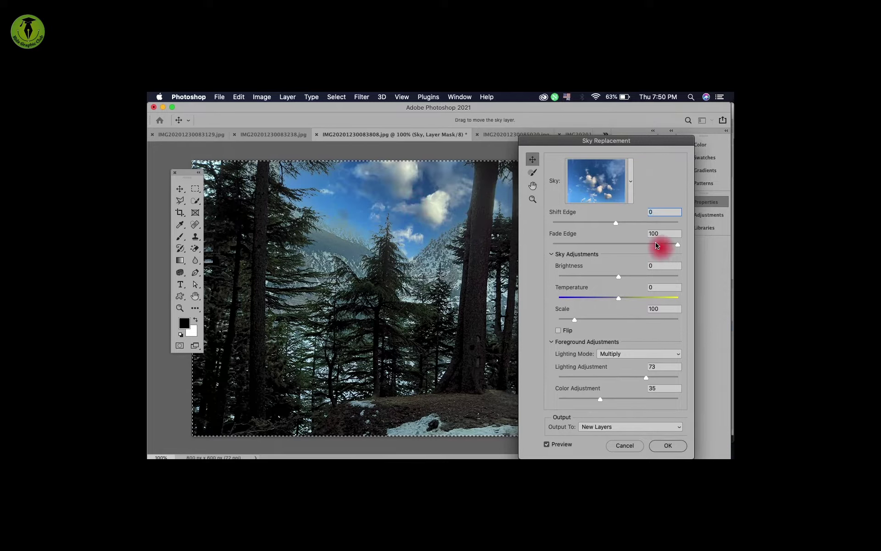
left_click(619, 223)
left_click_drag(619, 300, 585, 303)
left_click(631, 181)
left_click_drag(649, 252, 646, 230)
left_click(644, 215)
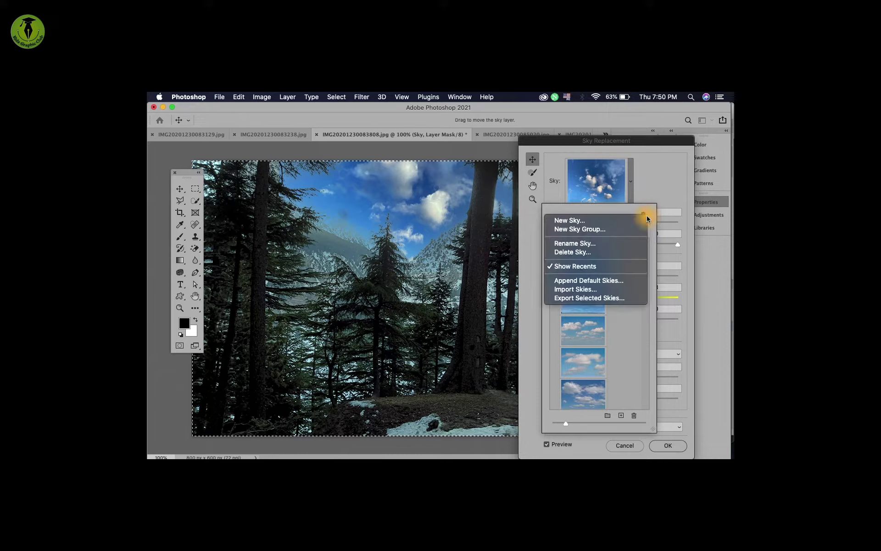
left_click(632, 222)
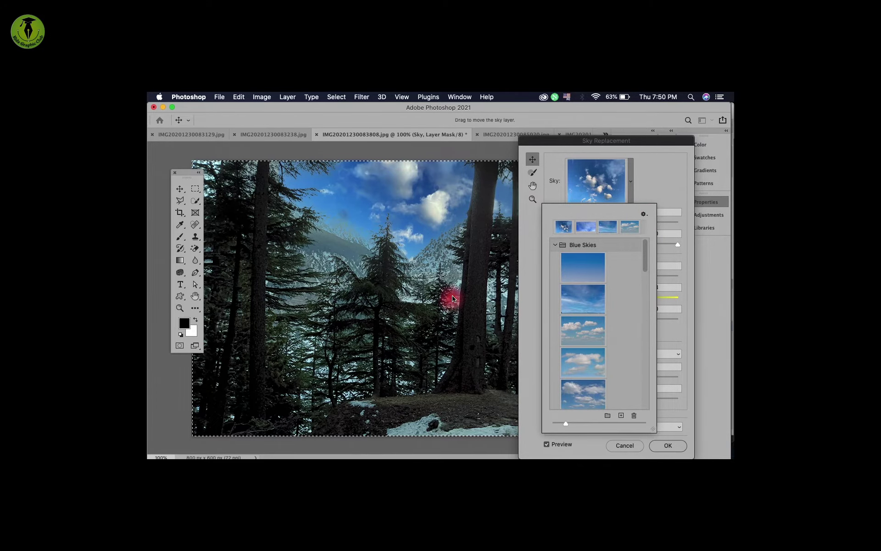
left_click(581, 337)
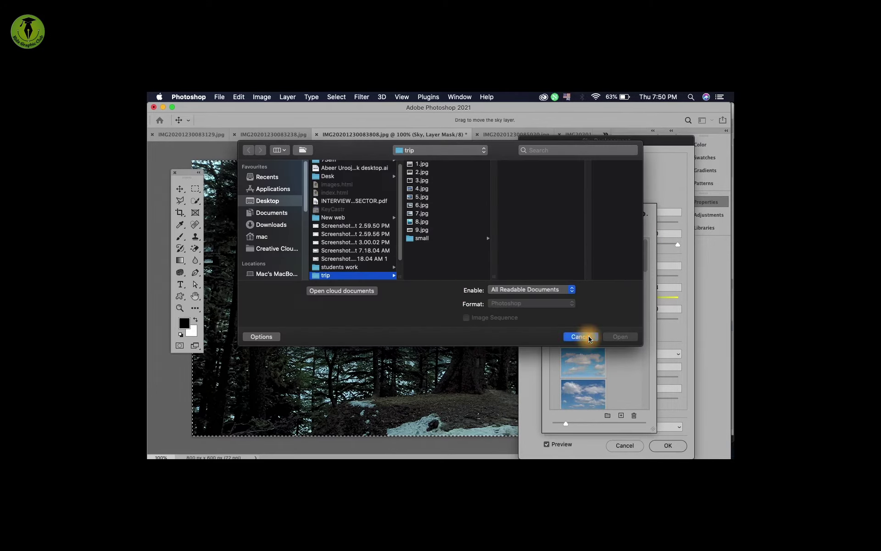
Step: Choose the red sunset preset as the replacement sky and apply it to the forest photo
left_click_drag(645, 250, 645, 317)
left_click(597, 297)
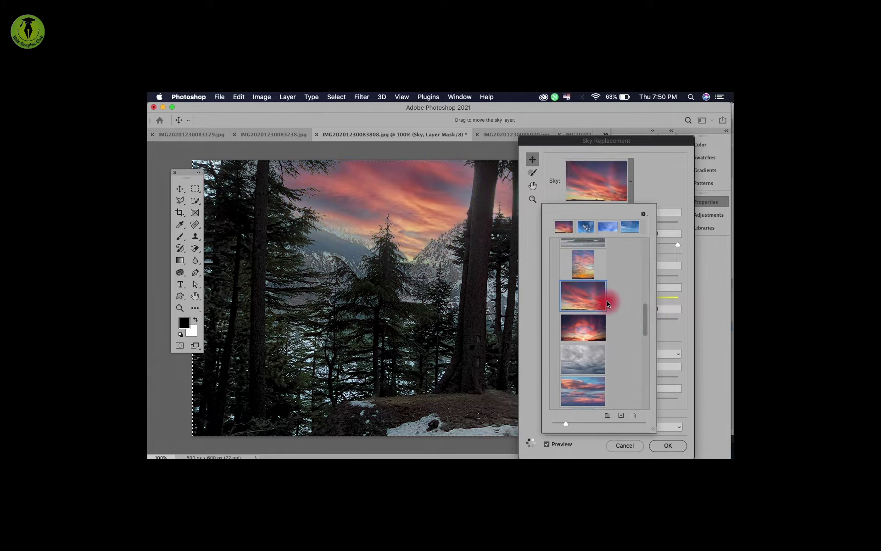
left_click(659, 191)
left_click(666, 445)
Step: Export the forest photo for web as a JPEG named 3.jpg
key("super+alt+shift+s")
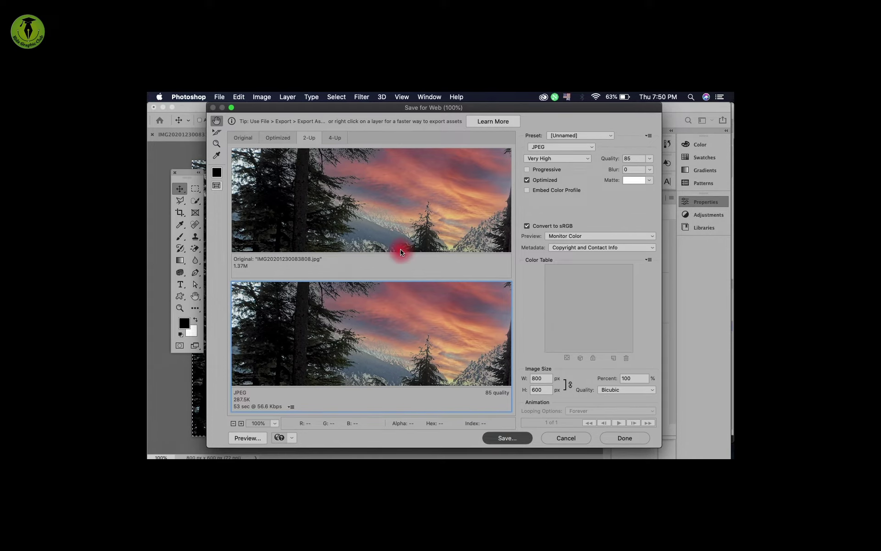
key("Return")
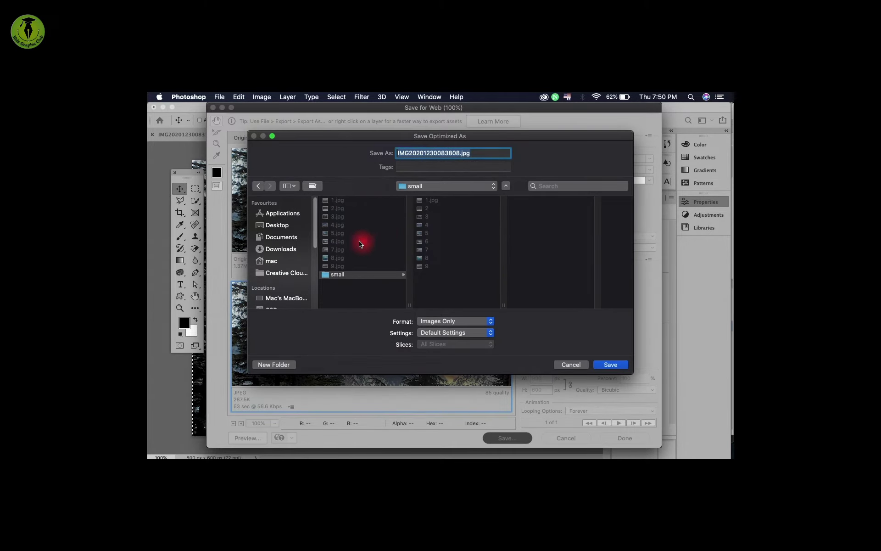
left_click(332, 219)
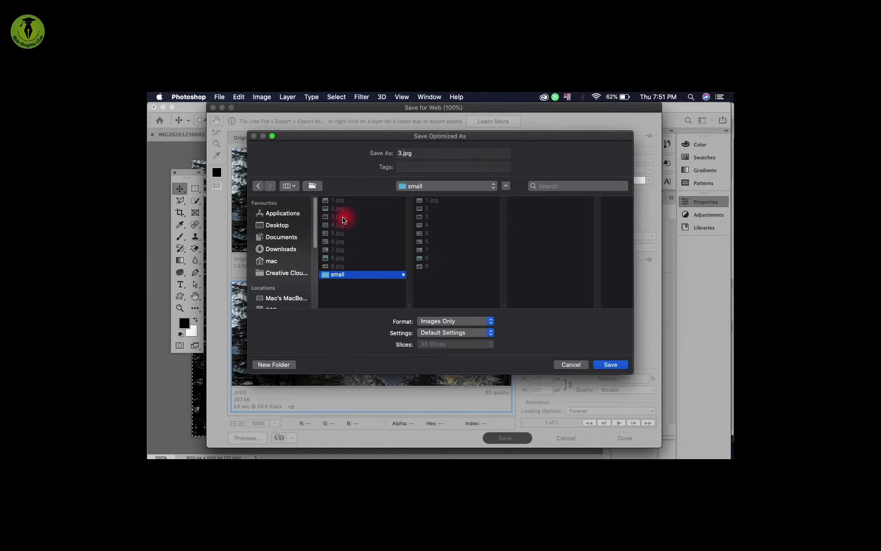
left_click(606, 364)
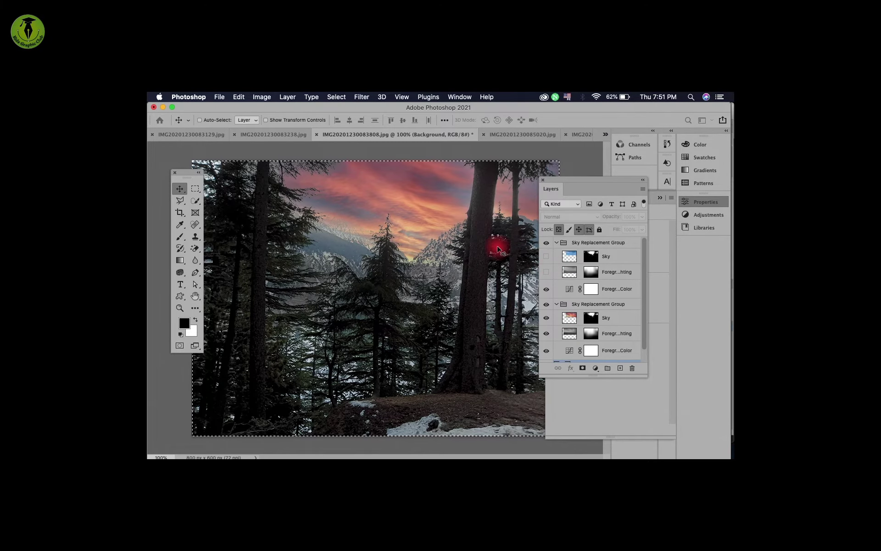
key("super")
key("super+alt+shift+s")
left_click(507, 438)
left_click(562, 362)
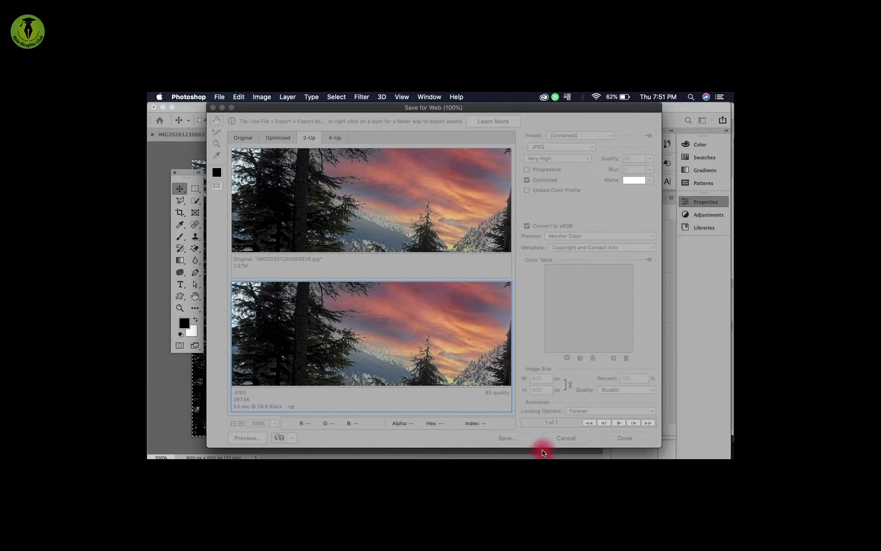
left_click(433, 196)
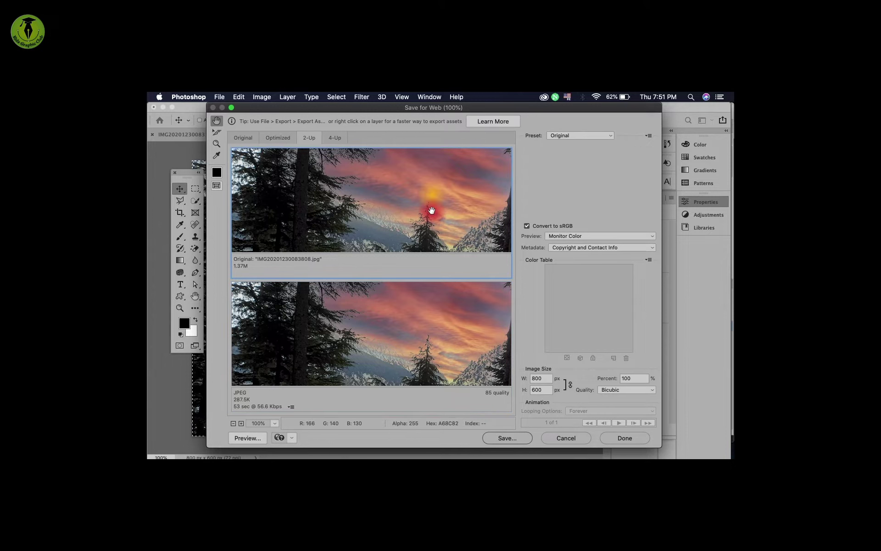
left_click(565, 438)
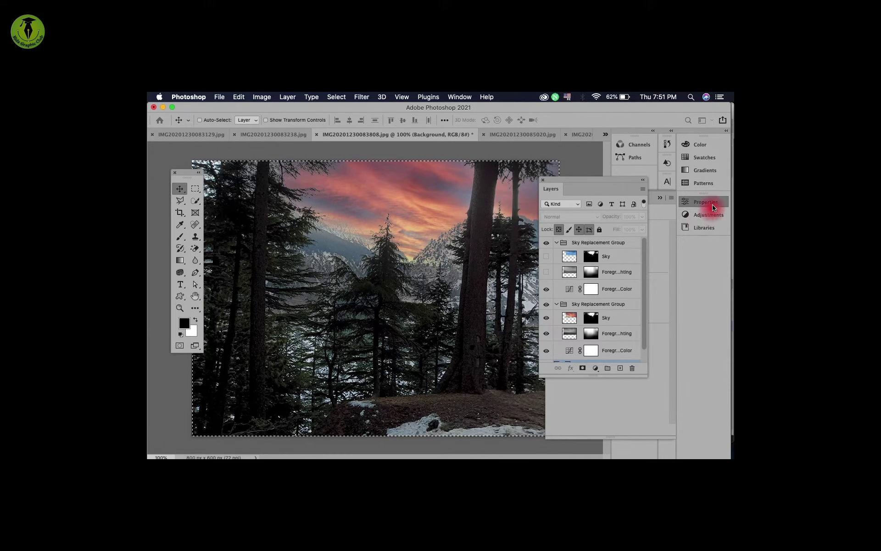
Step: Open the Image Size settings for the forest photo
left_click(687, 202)
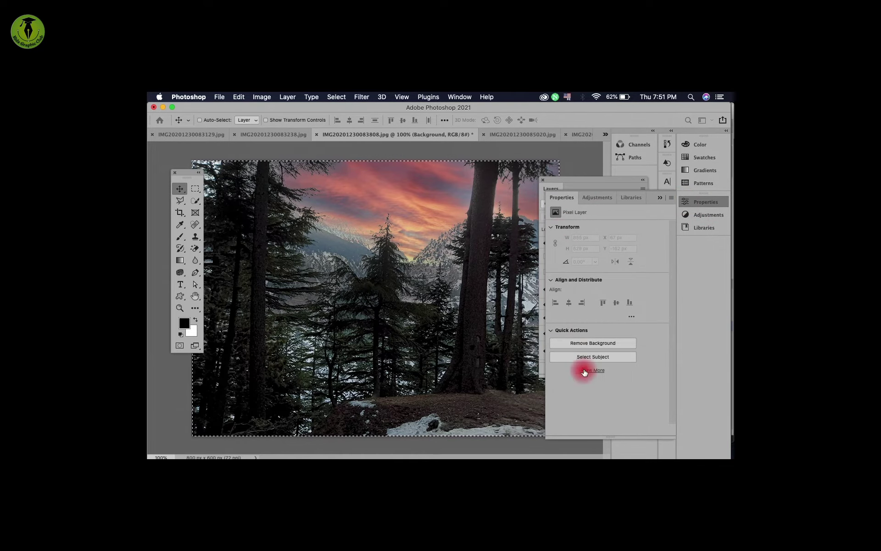
left_click(261, 98)
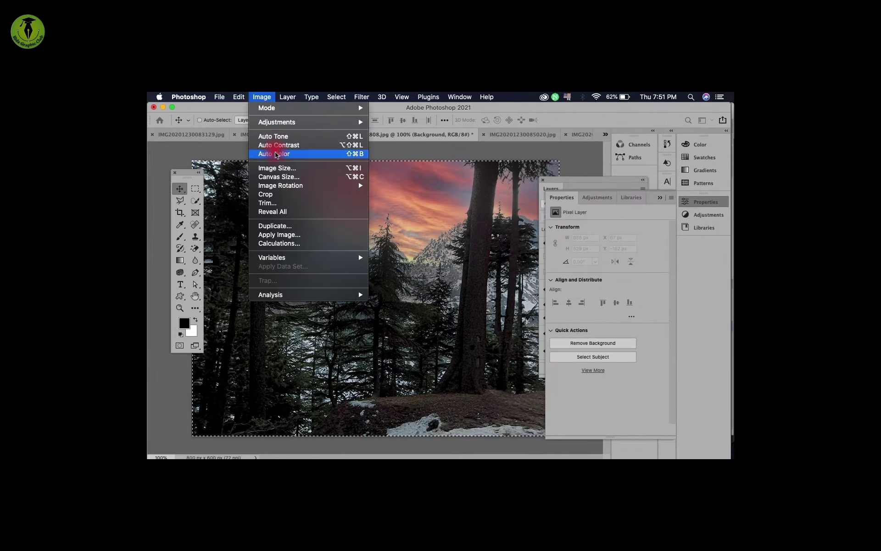
left_click(275, 136)
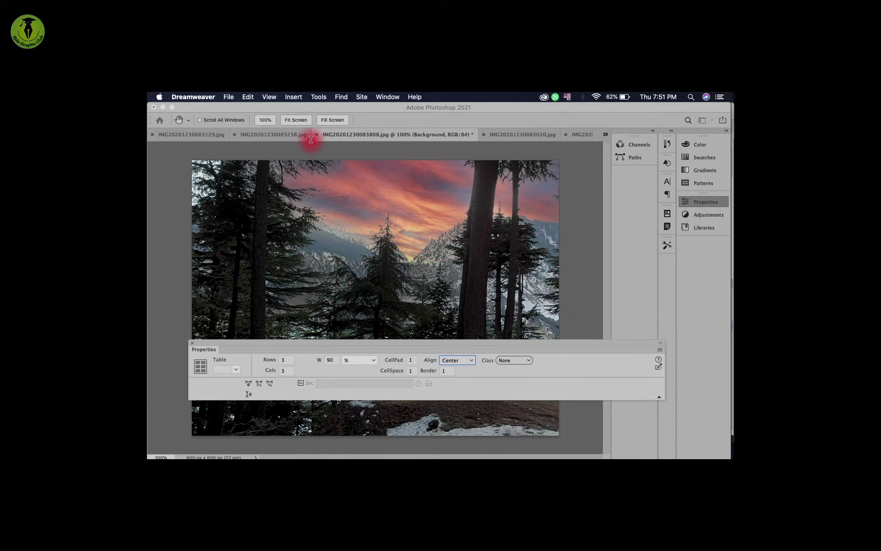
Step: Switch to Dreamweaver and examine the finished thumbnail table in images.html
key("super+Tab")
key("super+alt+i")
key("super+Tab")
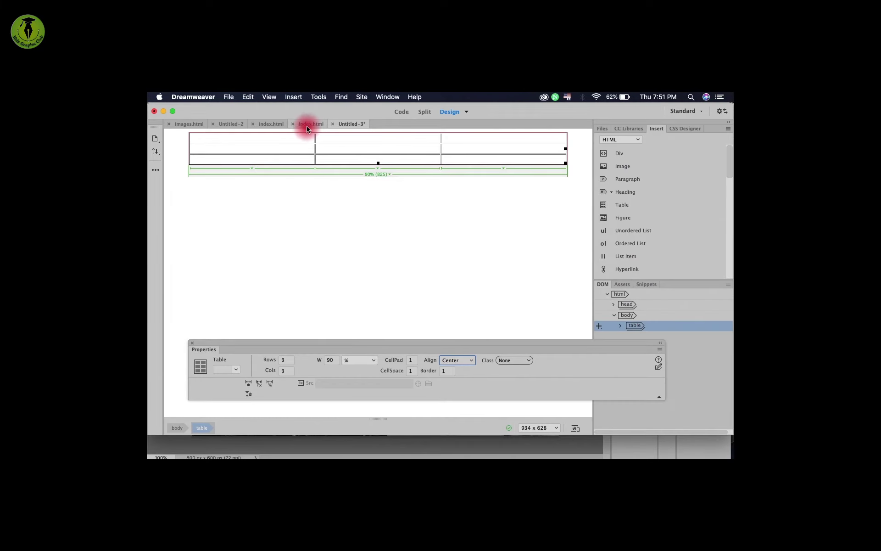
left_click(189, 124)
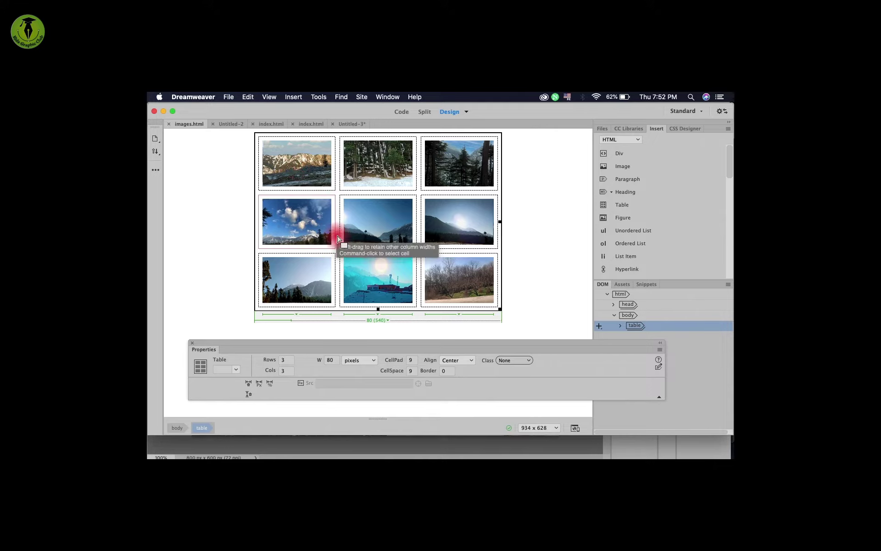
Step: Switch to Photoshop, resize the forest photo to 150 by 100 pixels with unlinked proportions, and preview its web export without saving
key("super+Tab")
left_click(337, 251)
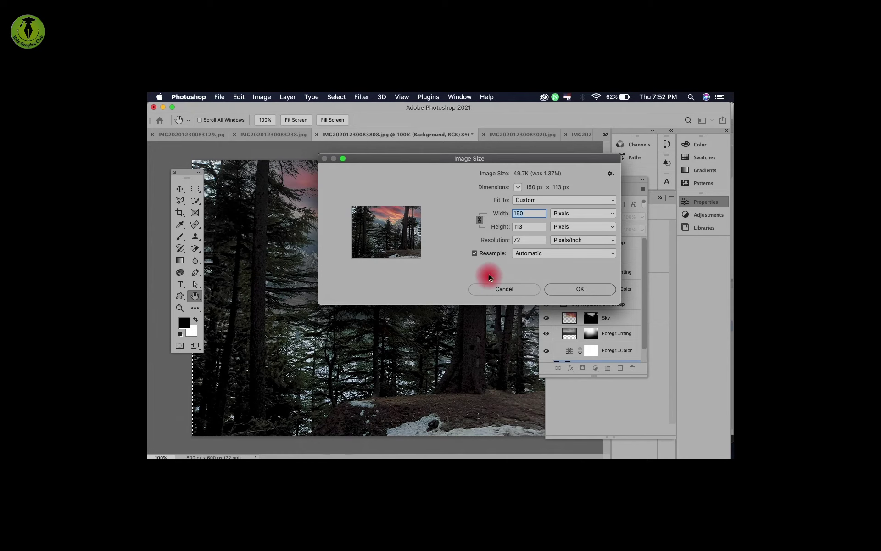
left_click(531, 213)
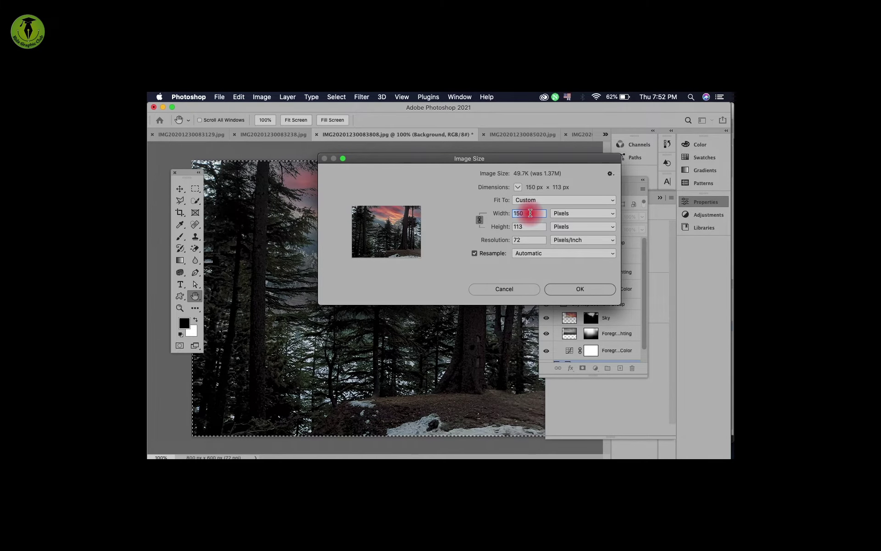
left_click(525, 227)
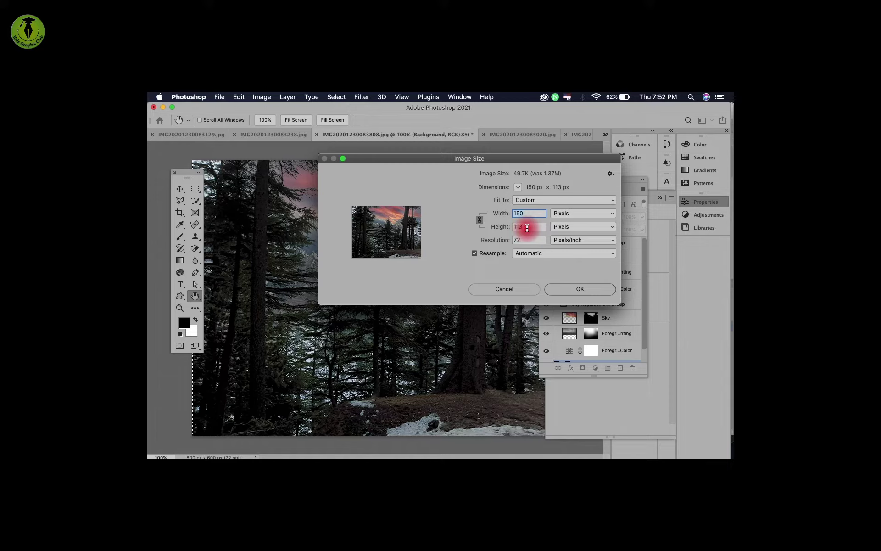
left_click(479, 220)
left_click(529, 226)
type("100")
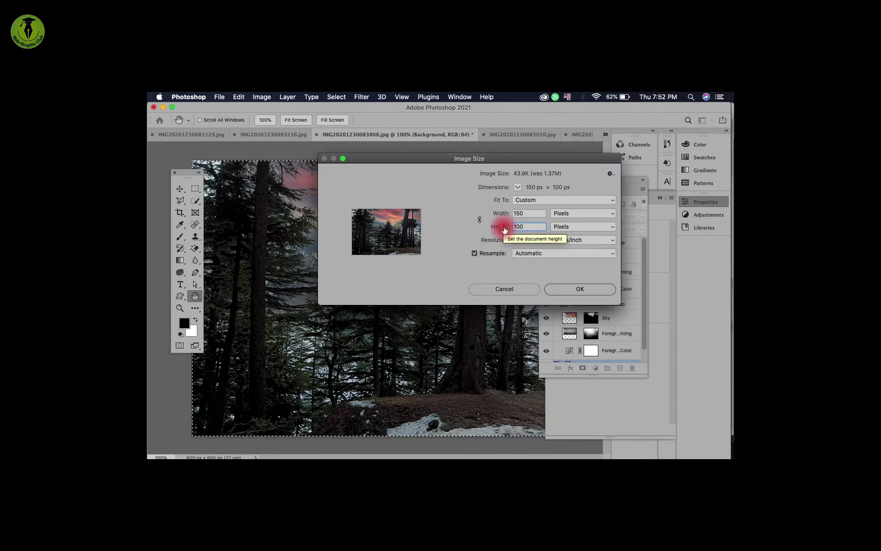
left_click(561, 288)
left_click(416, 312)
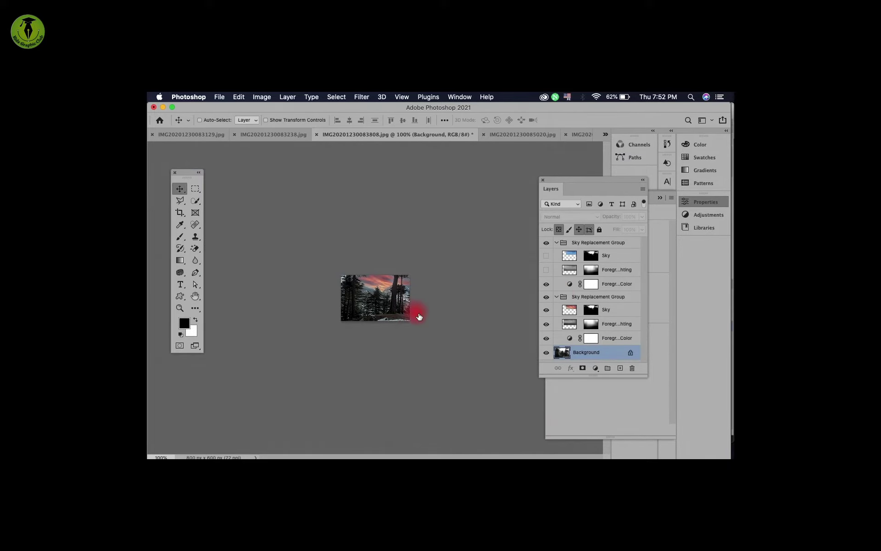
key("super+alt+shift+s")
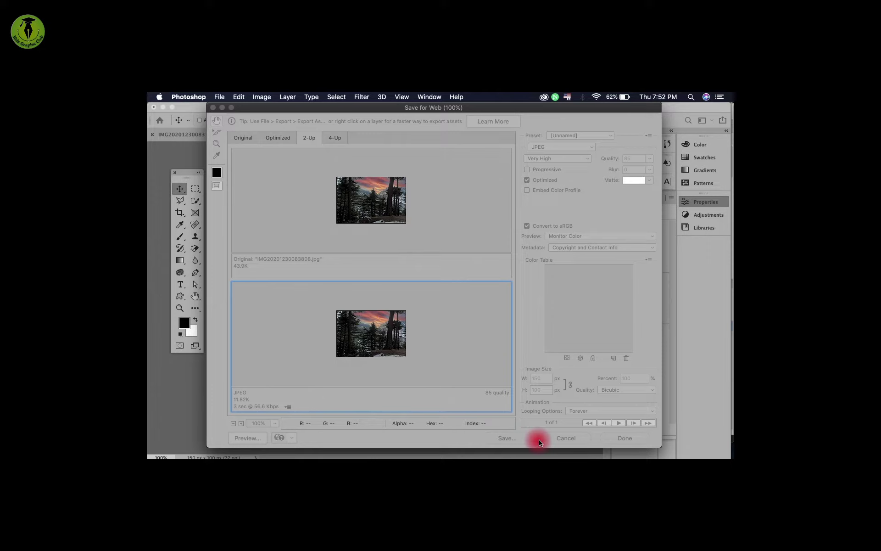
left_click(557, 439)
Step: Switch to Dreamweaver and bring up the Untitled-3 page containing the empty table
key("super+Tab")
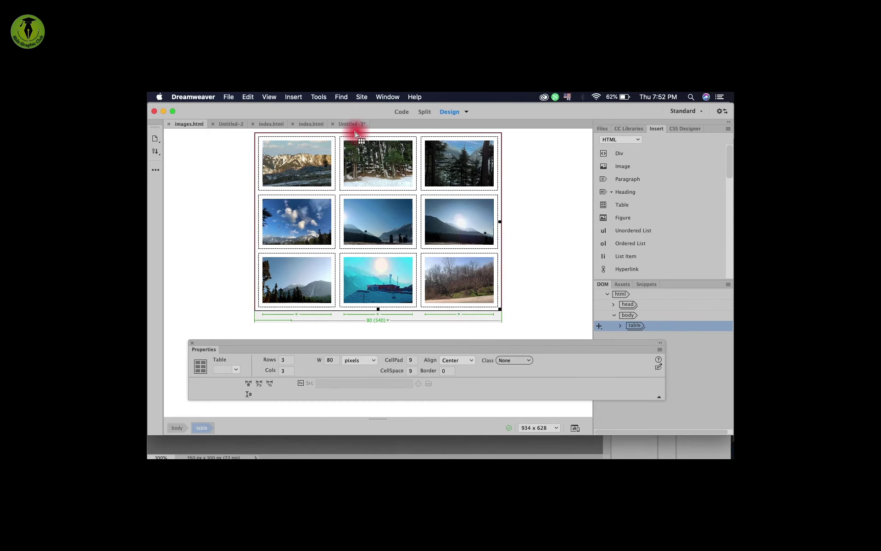
left_click(351, 124)
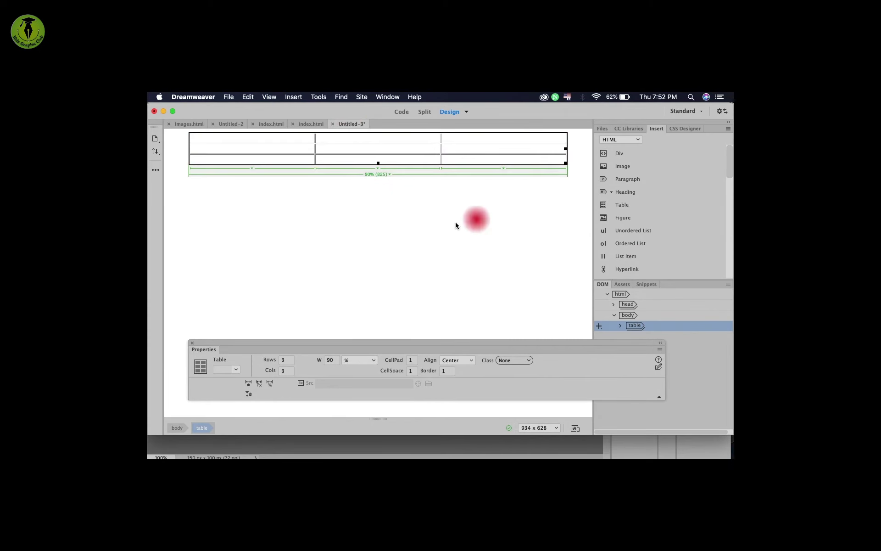
left_click(271, 138)
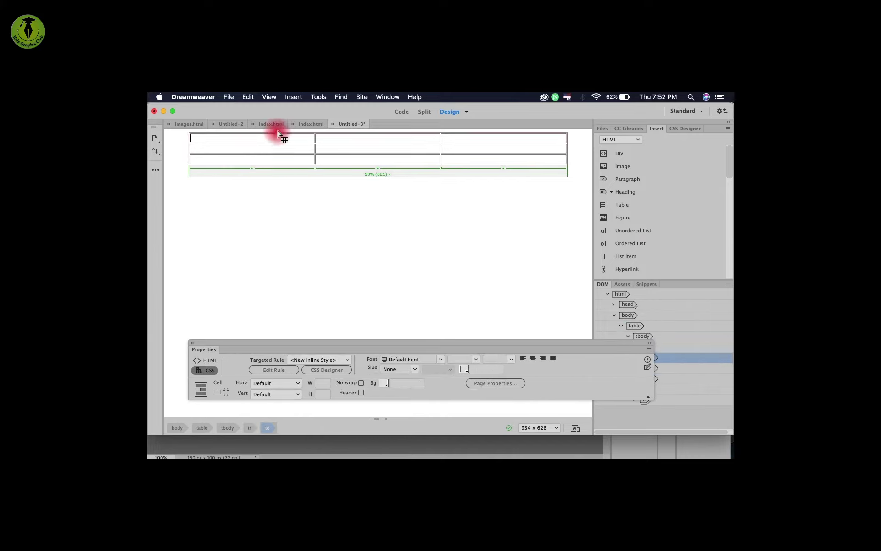
left_click(257, 191)
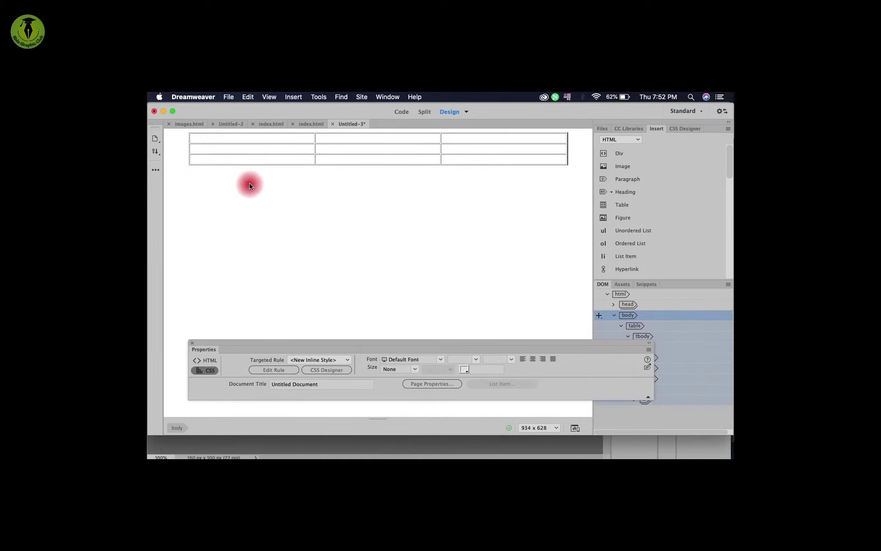
Step: Insert the full-size 1.jpg from the trip folder below the empty table
left_click(293, 97)
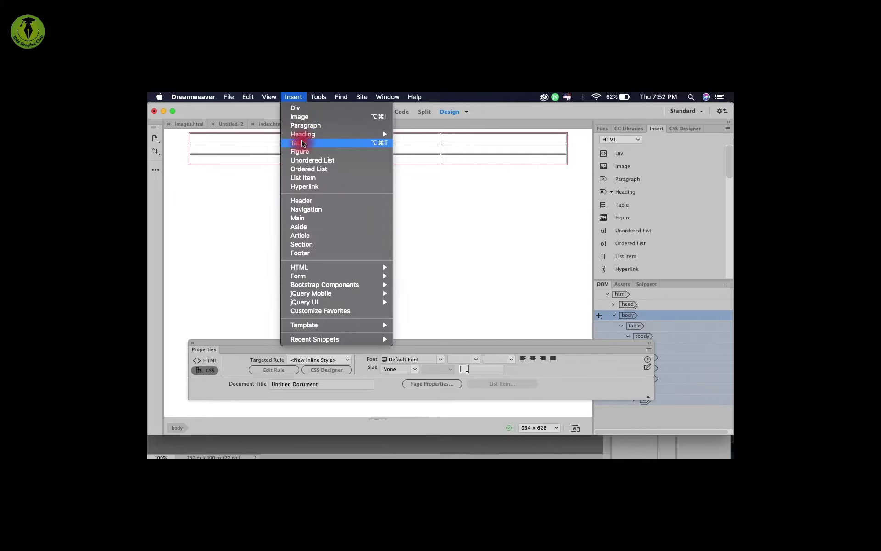
left_click(304, 120)
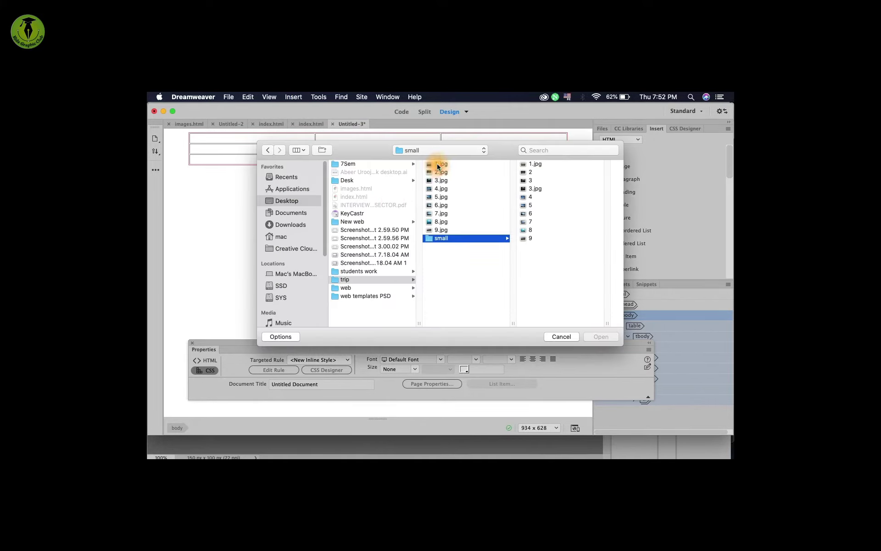
left_click(432, 165)
left_click(596, 336)
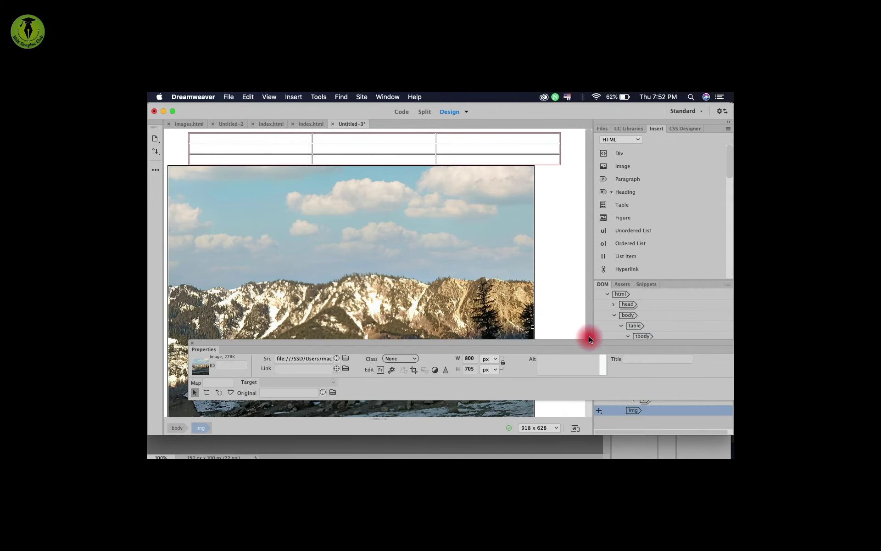
Step: Move the full-size mountain picture into the table's first cell and delete it from there
left_click(291, 221)
left_click(243, 140)
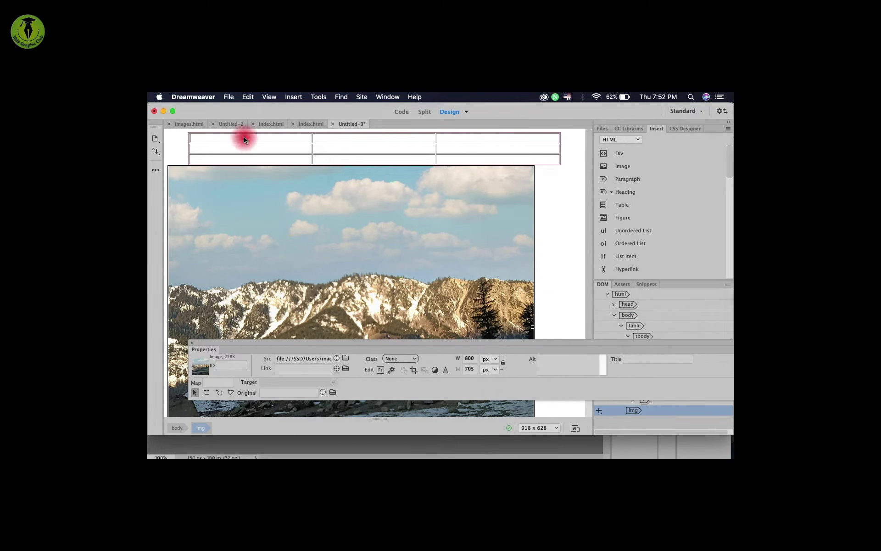
key("super+v")
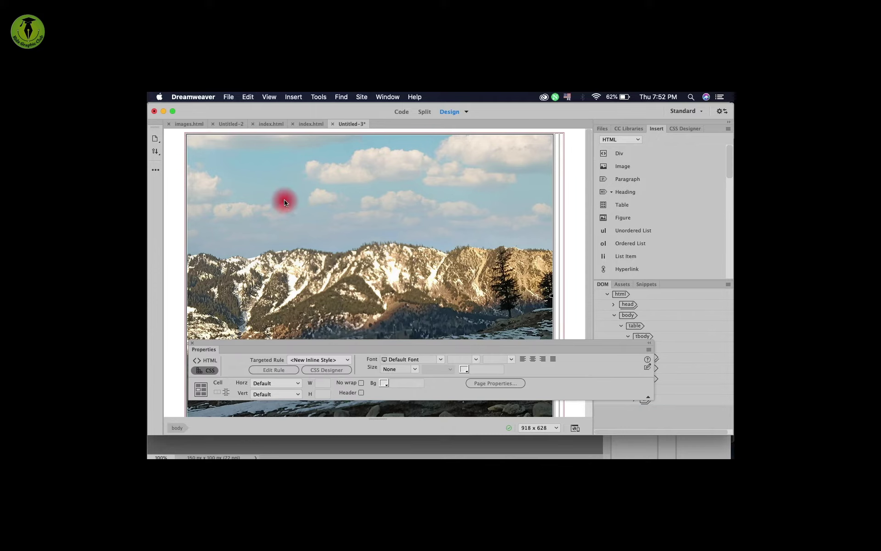
left_click(374, 218)
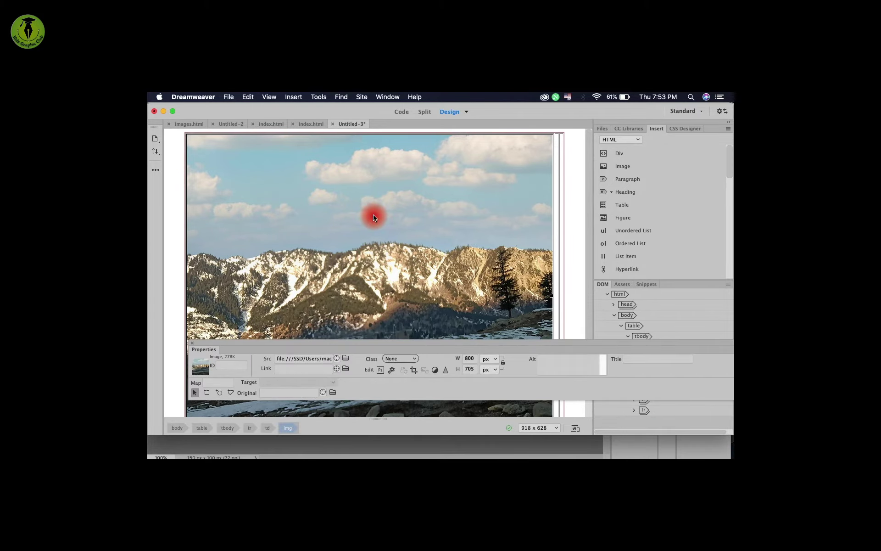
key("Delete")
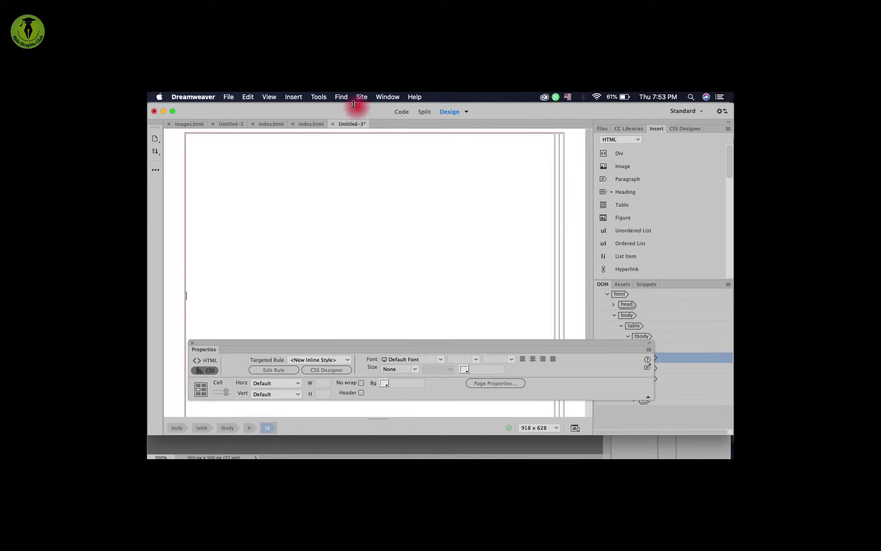
Step: Insert 1.jpg from the small folder into the first cell of the table's first row
left_click(296, 100)
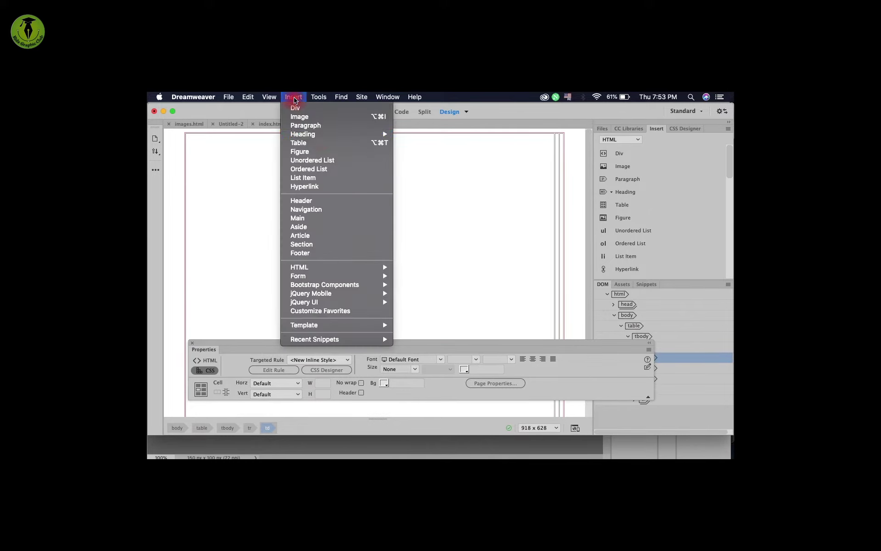
left_click(321, 118)
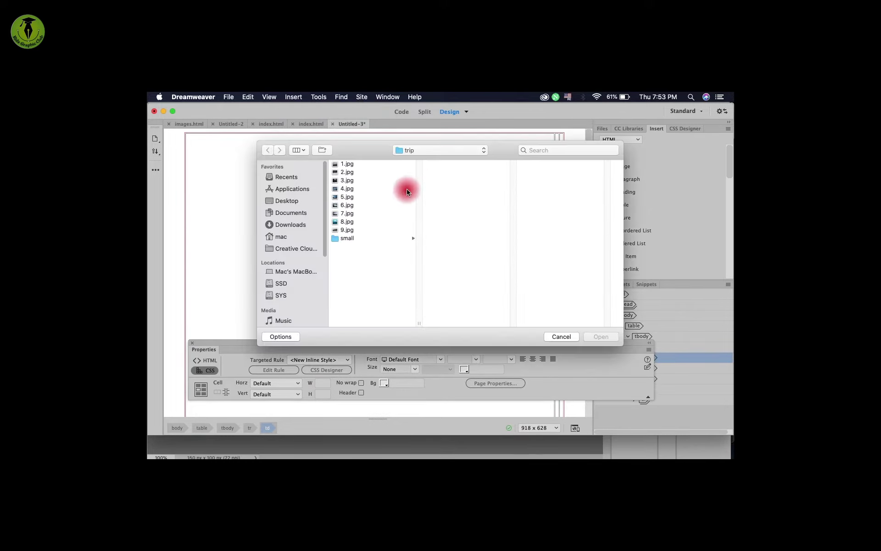
left_click(342, 238)
left_click(433, 168)
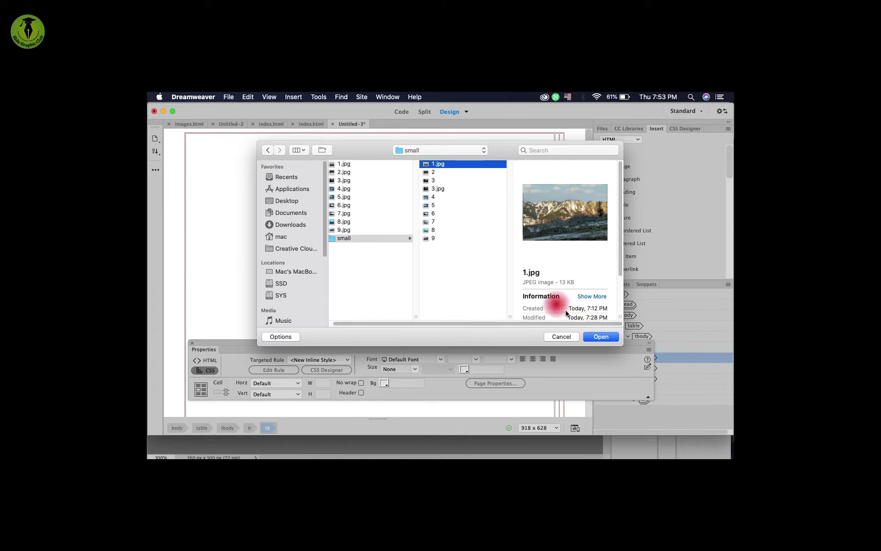
left_click(599, 336)
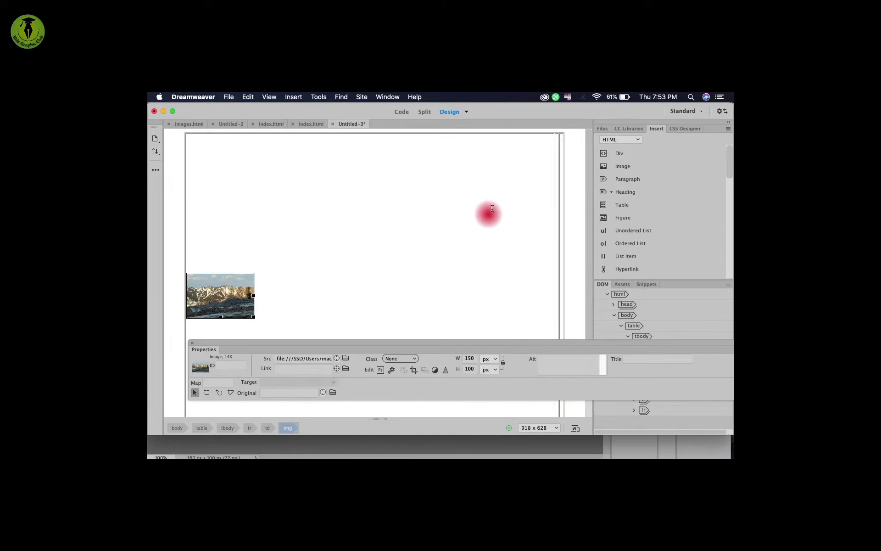
left_click(555, 200)
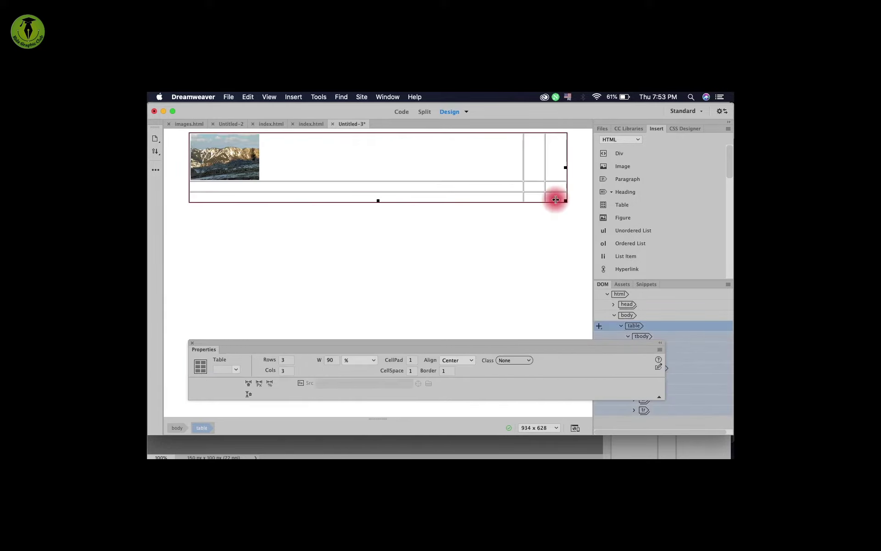
Step: Insert image 2 from the small folder into the middle cell of the table's first row
left_click(529, 157)
left_click(294, 96)
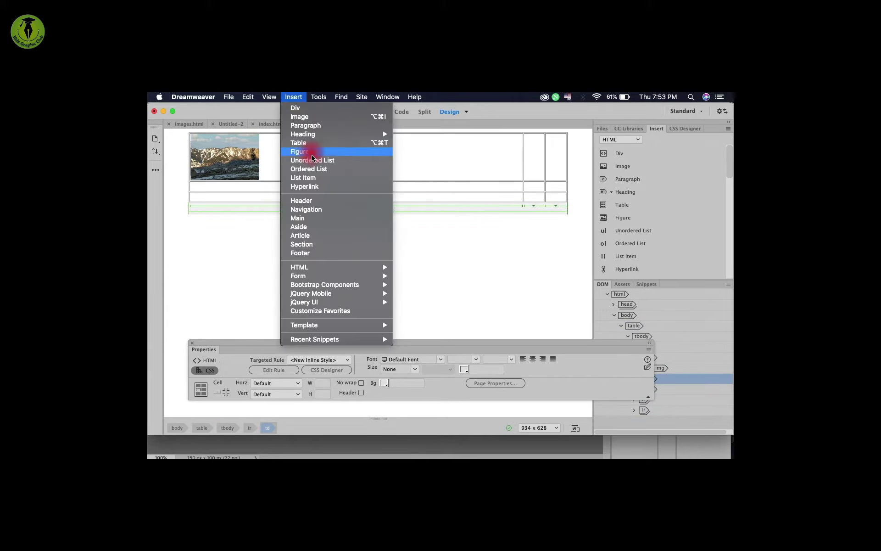
left_click(315, 116)
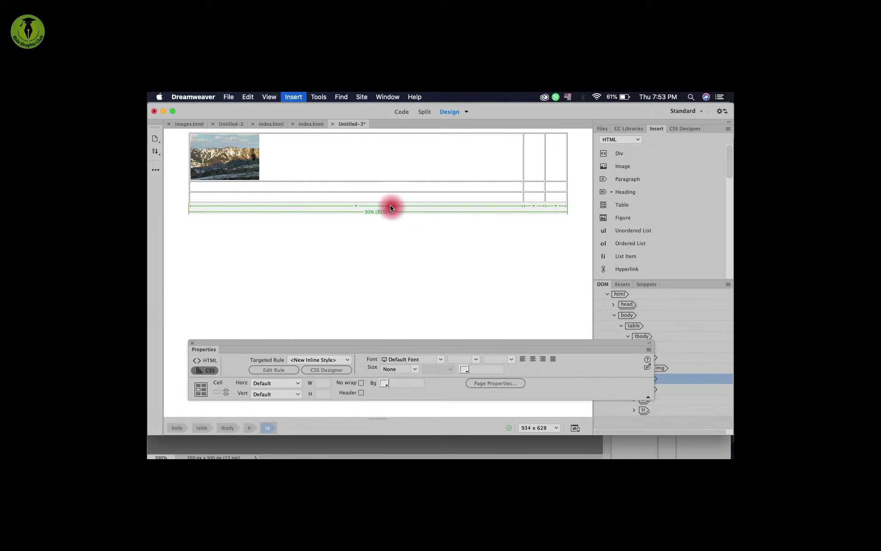
left_click(337, 176)
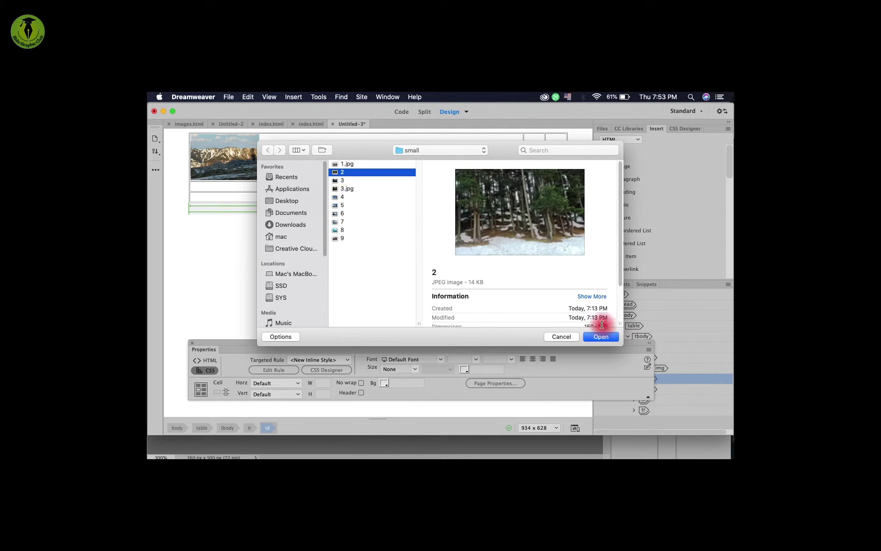
left_click(600, 337)
Step: Compare files 3 and 3.jpg in the small folder and insert image 3 into the last cell of the first row
left_click(563, 152)
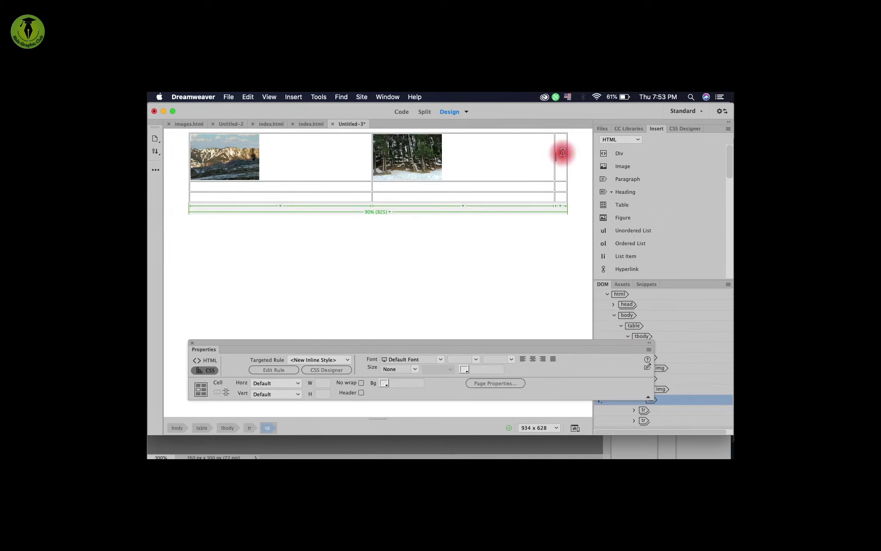
left_click(296, 98)
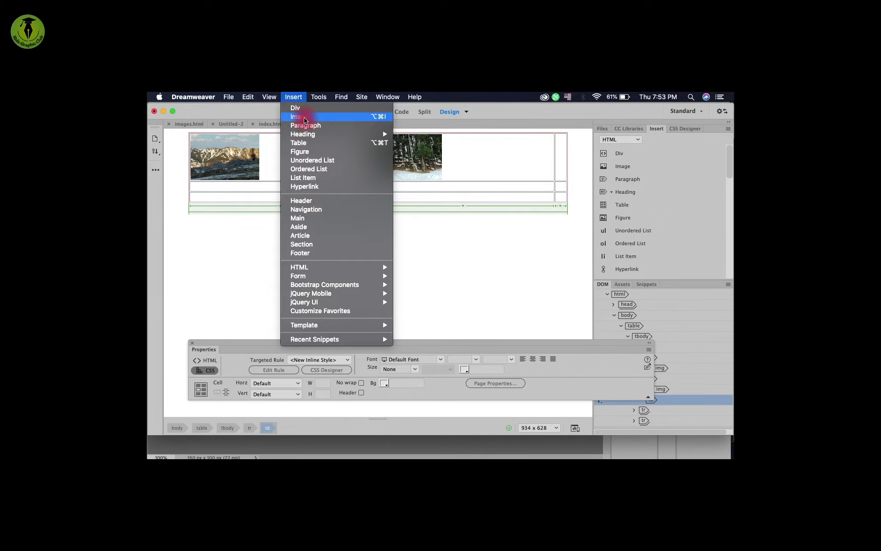
left_click(338, 117)
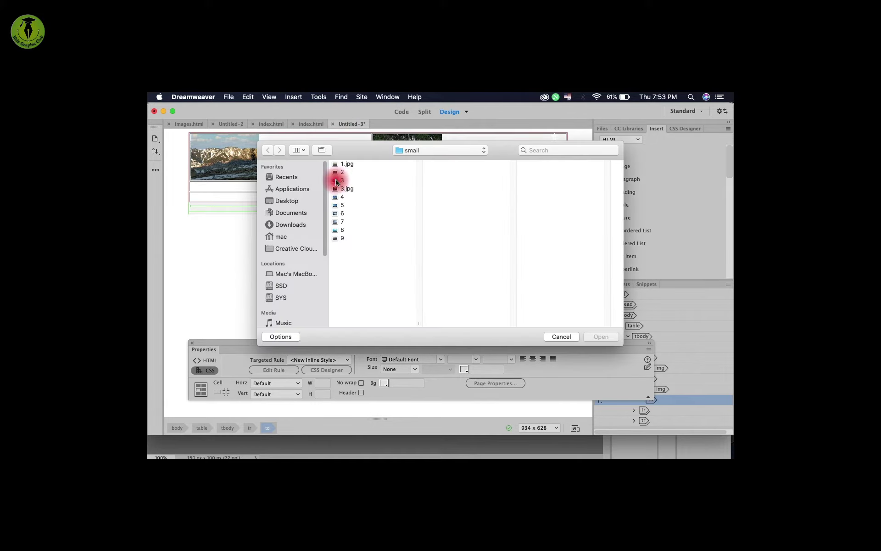
left_click(342, 180)
left_click(338, 192)
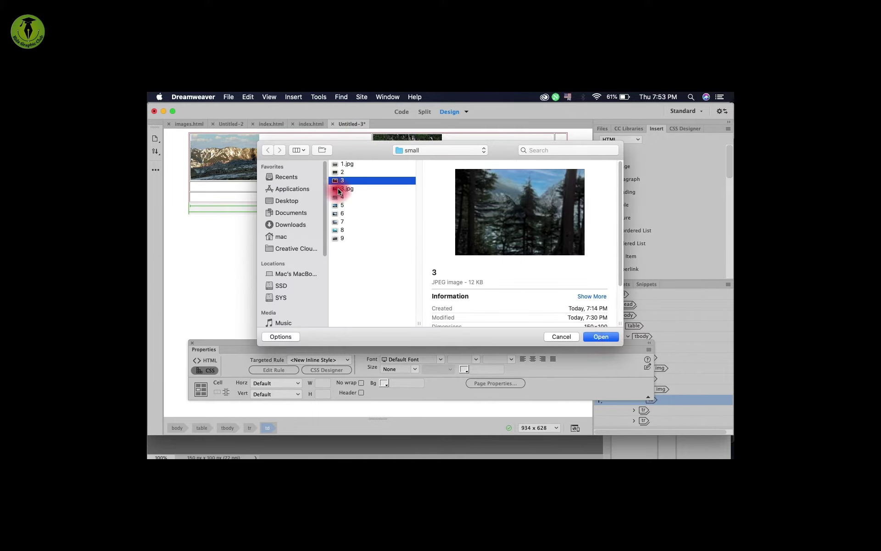
left_click(340, 188)
left_click(342, 179)
scroll(617, 271, "down", 3)
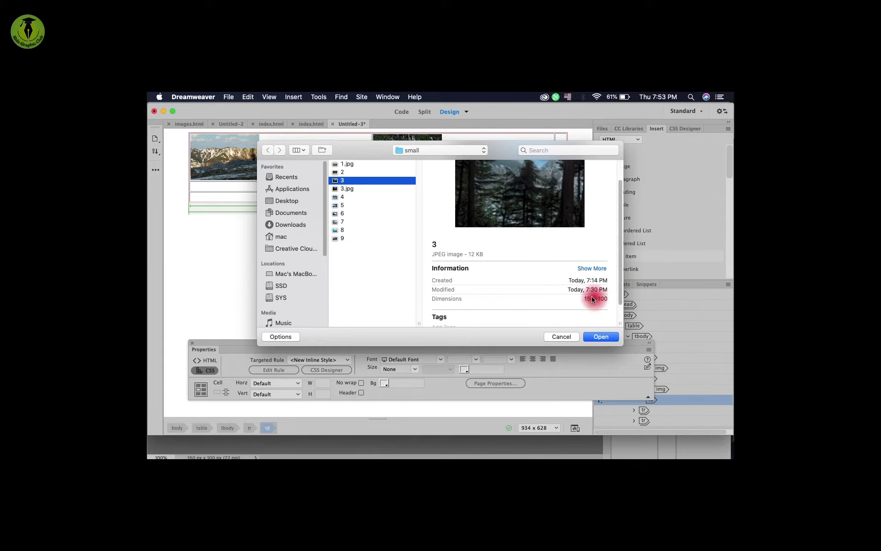
left_click(601, 336)
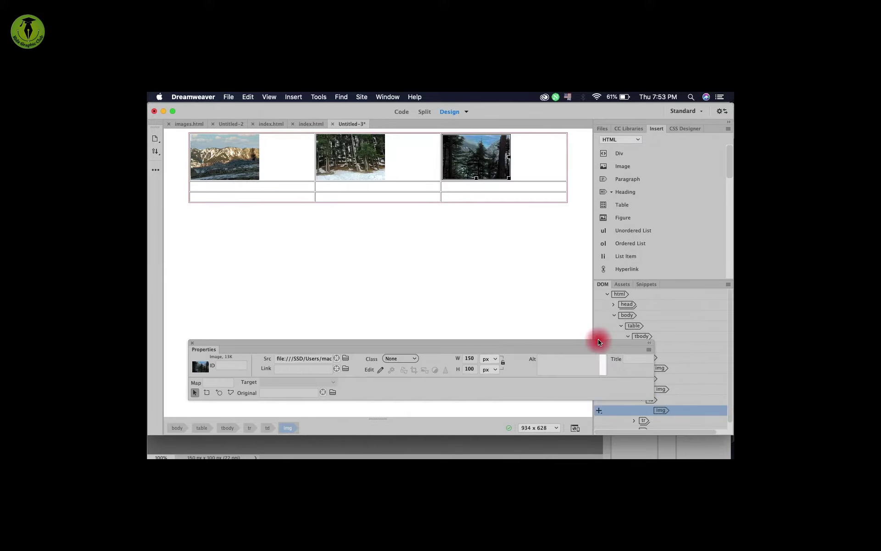
Step: Insert image 4 from the small folder into the first cell of the table's second row
left_click(274, 188)
left_click(293, 97)
left_click(315, 118)
left_click(342, 197)
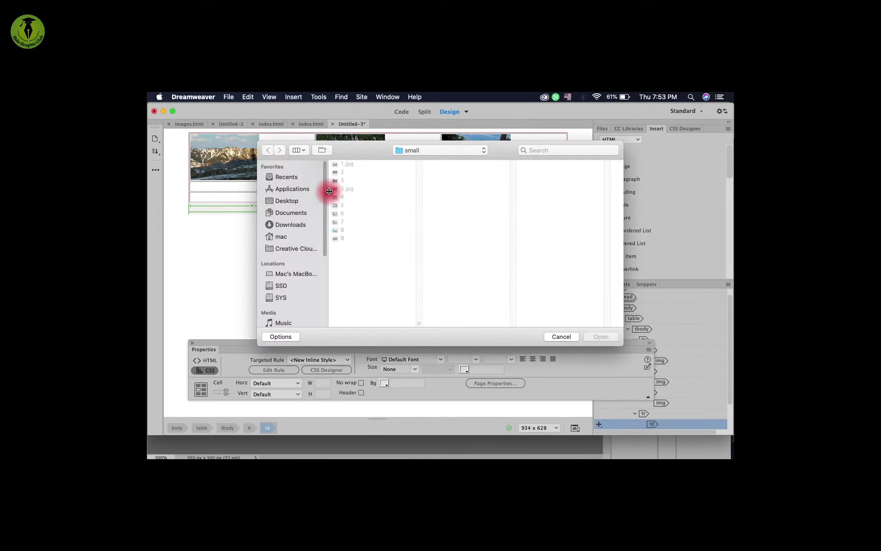
left_click(601, 337)
Step: Choose image 4 for the first cell of the second row and insert image 5 from the small folder into the middle cell
left_click(354, 198)
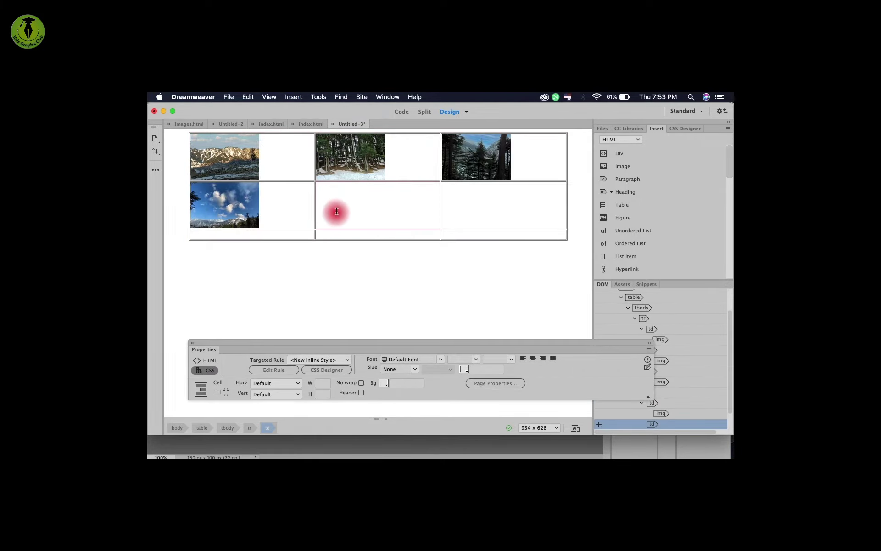
key("super+alt+i")
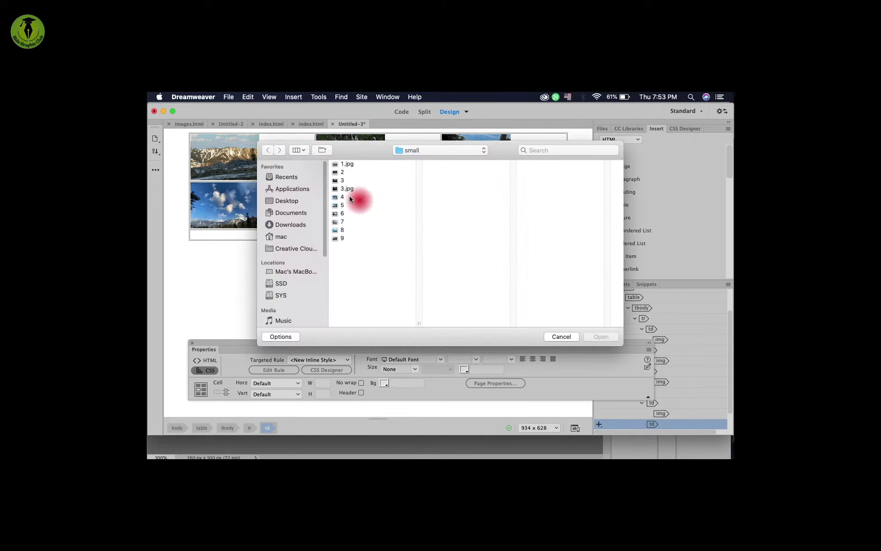
left_click(335, 207)
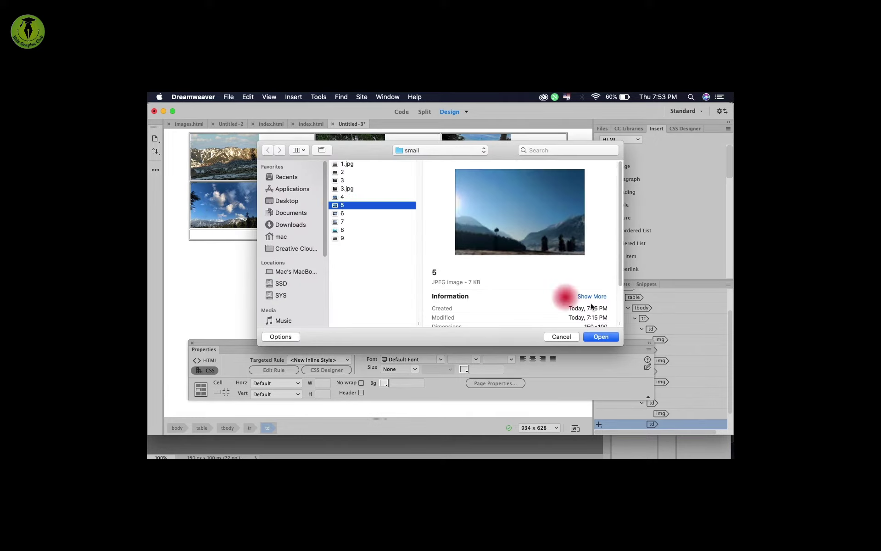
left_click(599, 336)
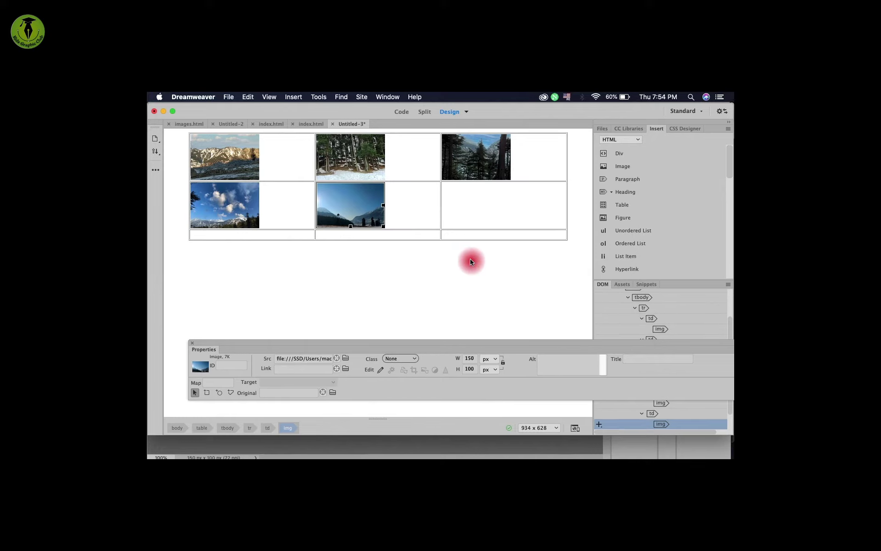
Step: Insert image 5 from the small folder into the last cell of the table's second row
left_click(472, 211)
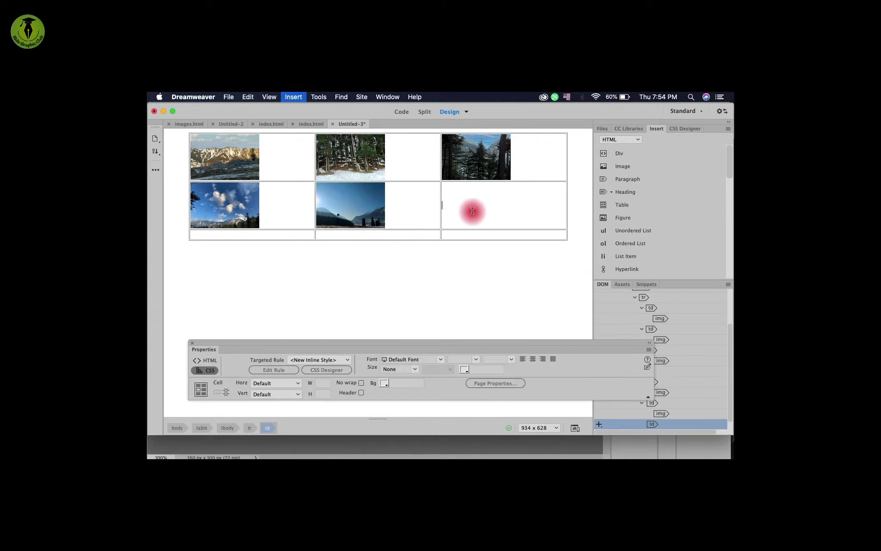
key("super+alt+i")
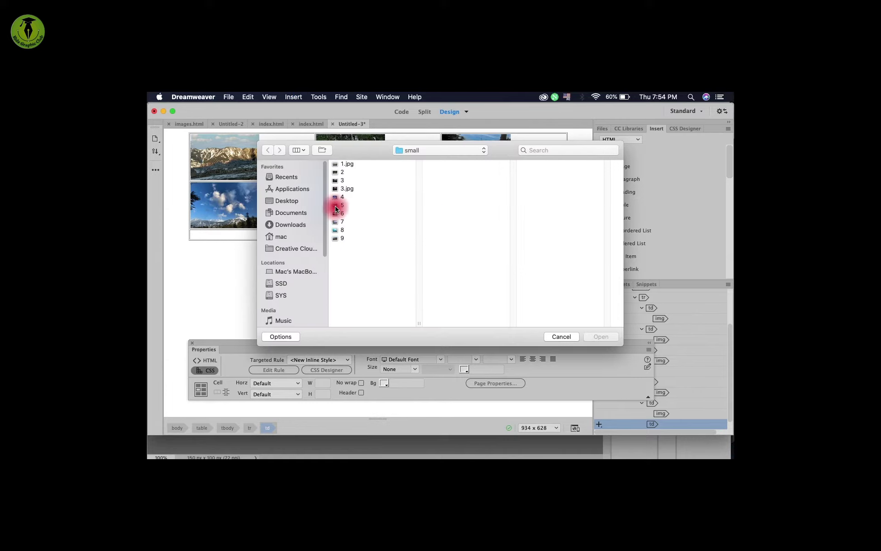
left_click(335, 205)
left_click(600, 335)
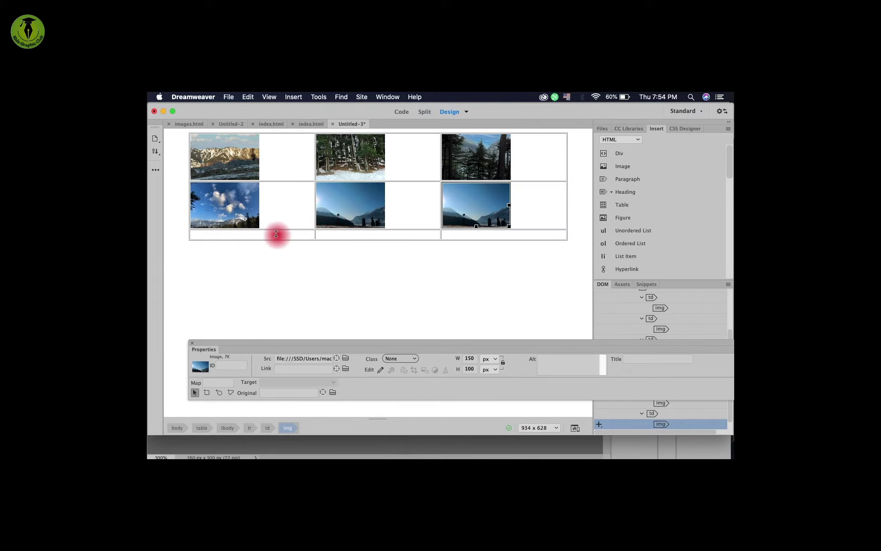
Step: Insert image 7 from the small folder into the first cell of the table's third row
left_click(281, 234)
key("super+alt+i")
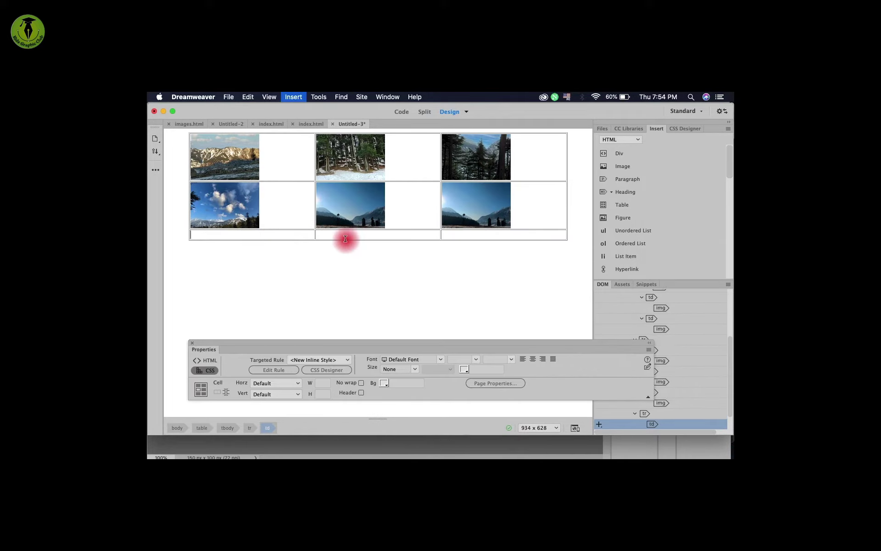
left_click(343, 221)
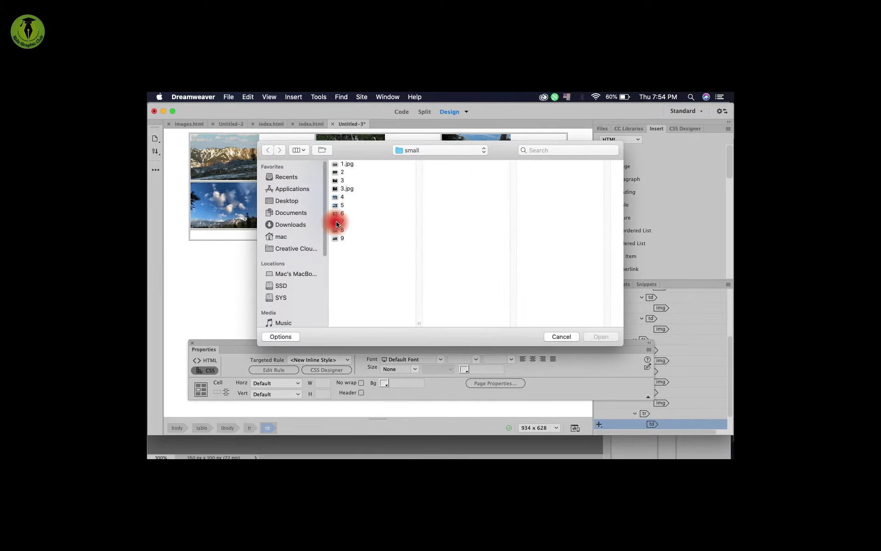
left_click(600, 336)
Step: Insert image 8 from the small folder into the middle cell of the table's third row
left_click(386, 241)
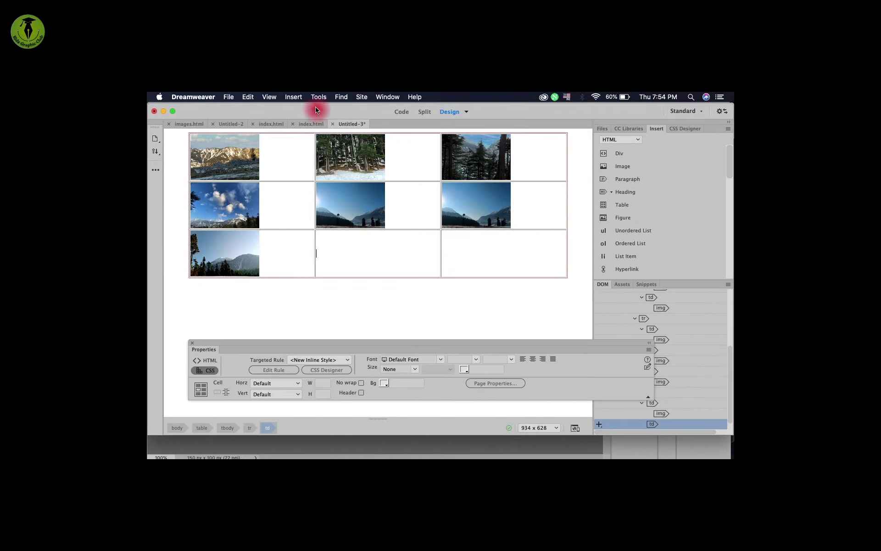
left_click(298, 99)
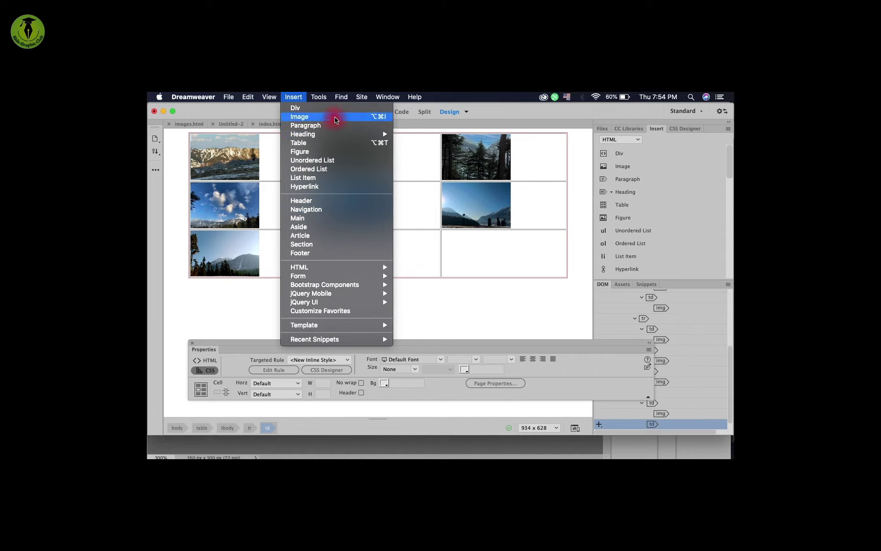
left_click(318, 117)
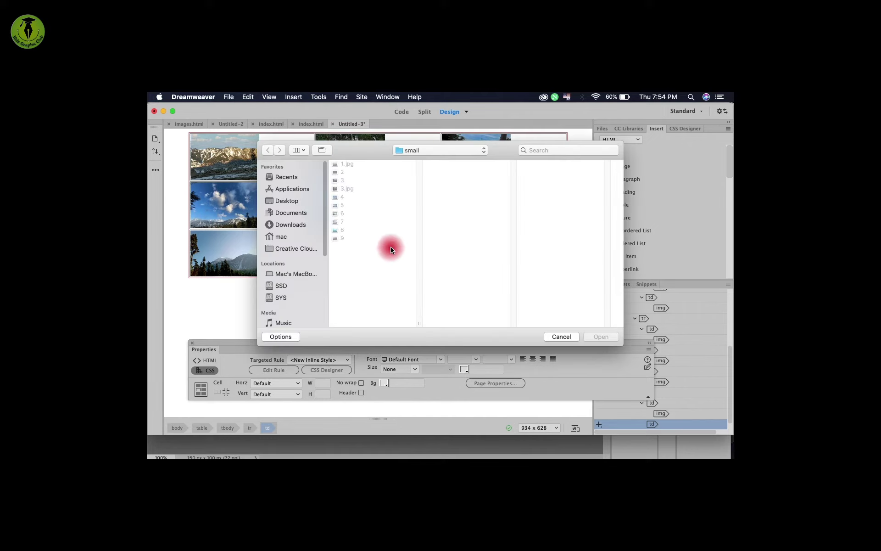
left_click(342, 222)
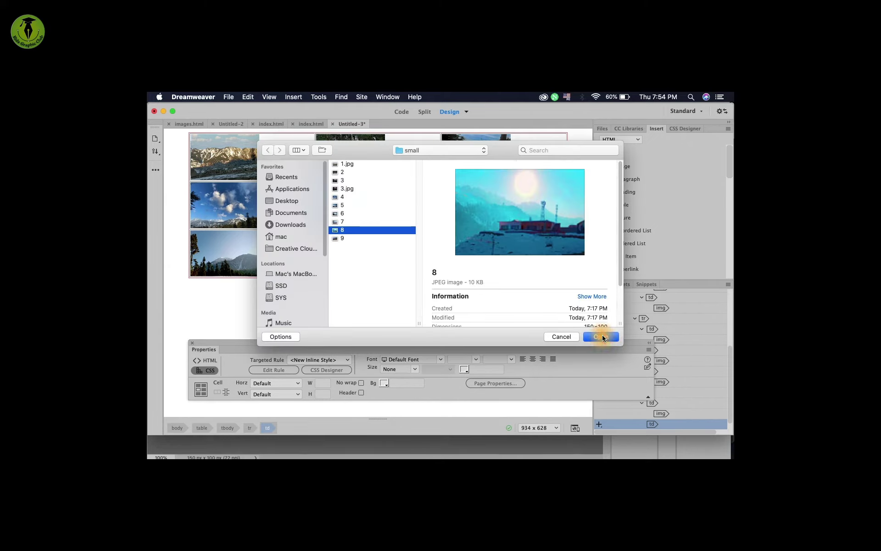
left_click(601, 337)
Step: Insert image 9 from the small folder into the last cell of the table's third row
left_click(470, 255)
left_click(294, 97)
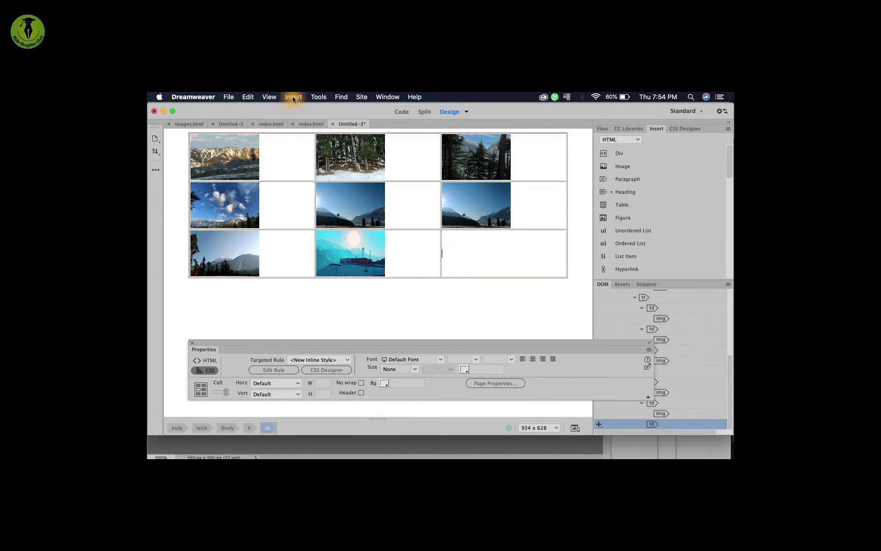
left_click(304, 117)
double_click(340, 240)
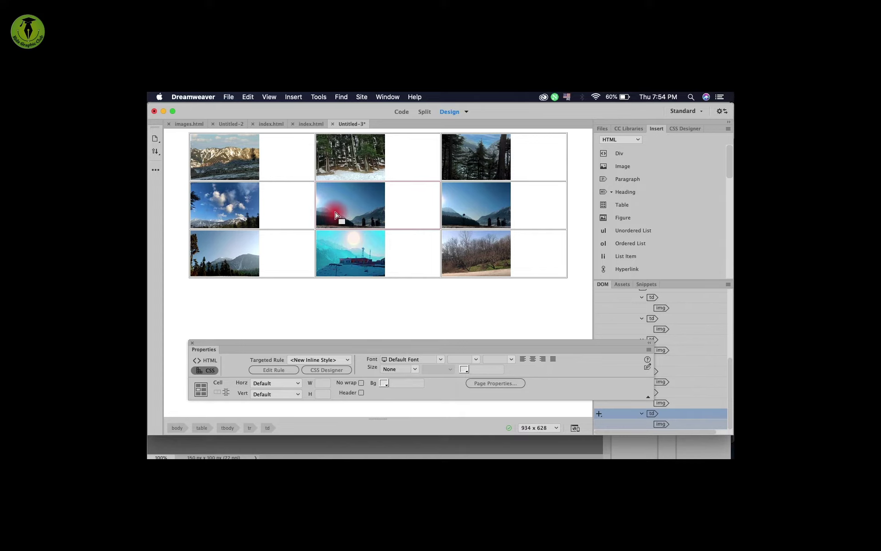
Step: Save the gallery page on the Desktop as pak_trip.html
key("super+s")
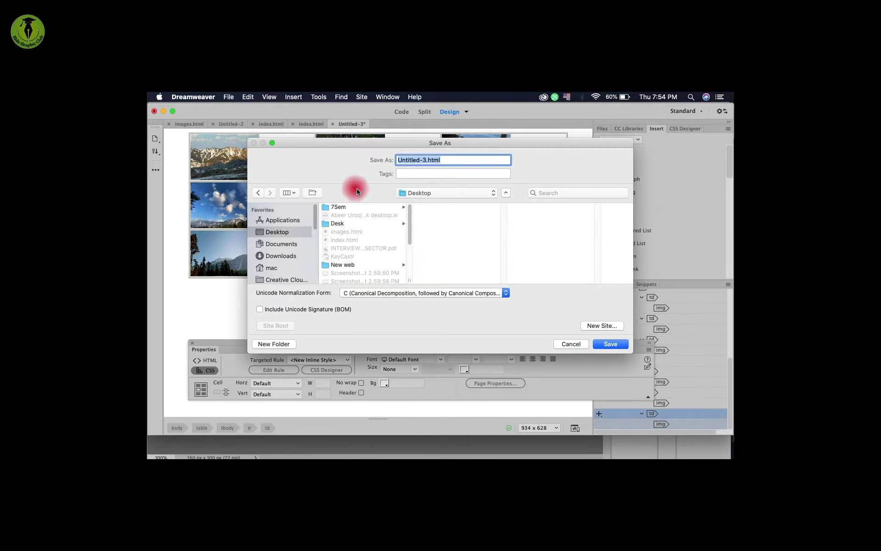
left_click(424, 158)
left_click_drag(426, 158, 390, 162)
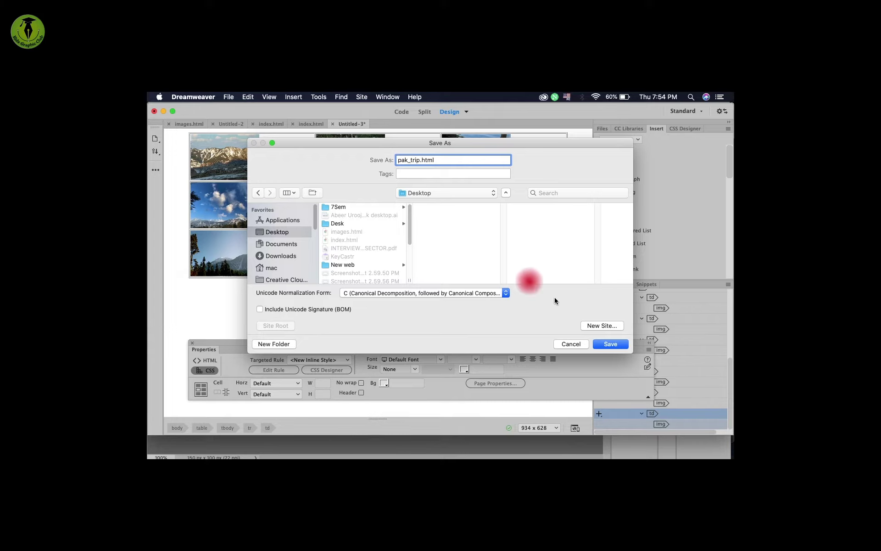
left_click(611, 345)
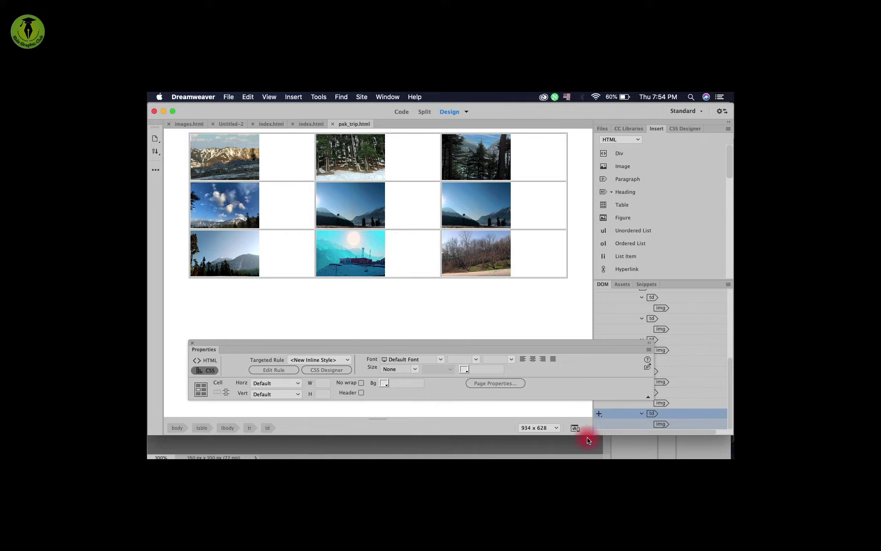
Step: Preview the gallery page in Safari and return to Dreamweaver
left_click(575, 428)
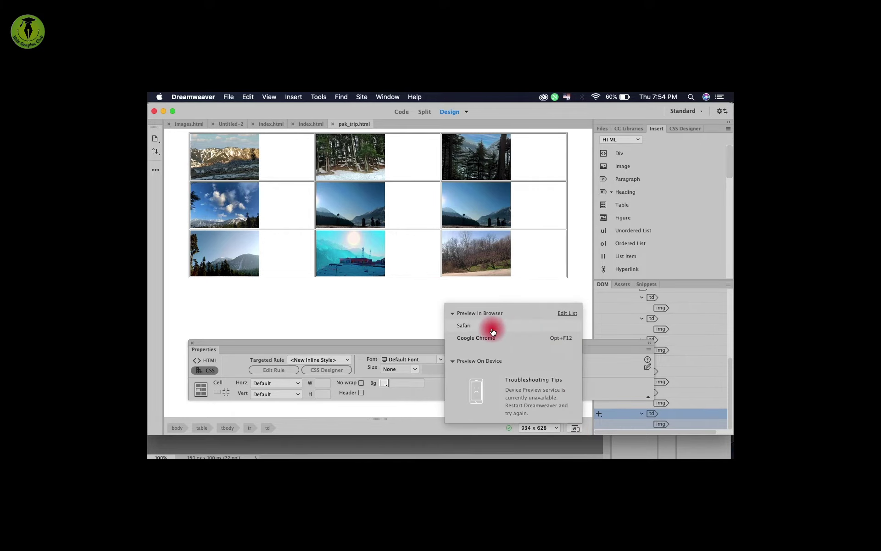
left_click(494, 330)
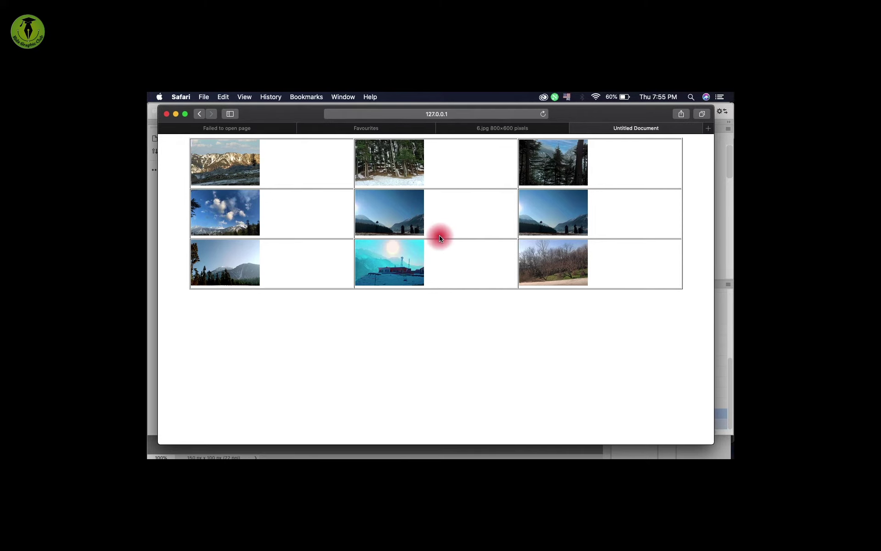
key("super+Tab")
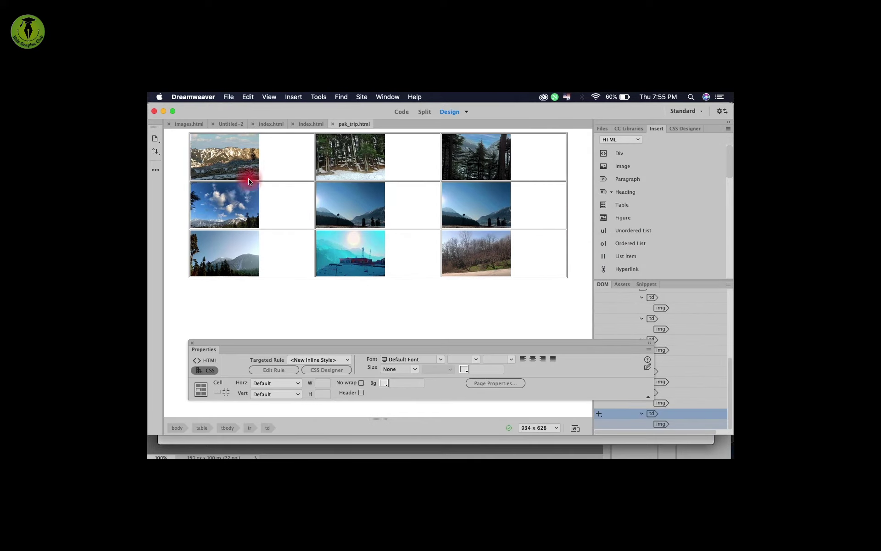
Step: Set the horizontal alignment of the first row's first cell to Center
left_click(231, 160)
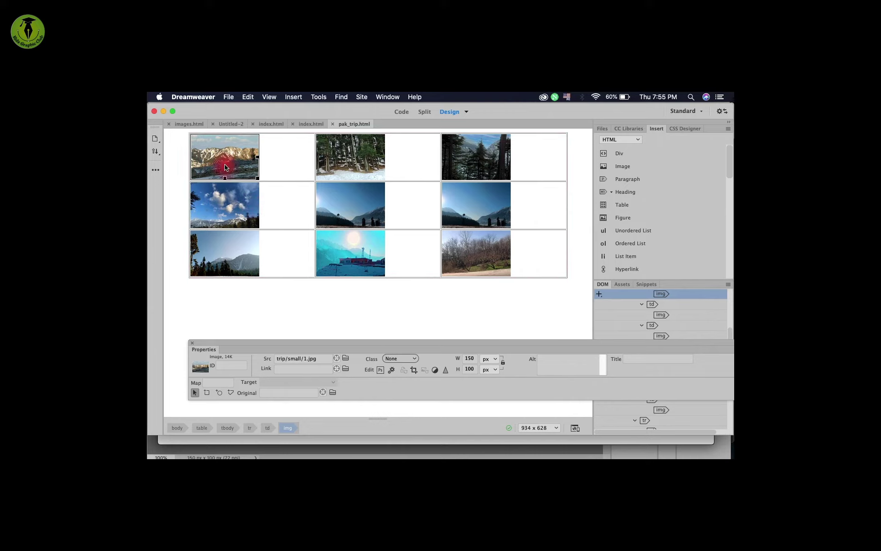
left_click(280, 164)
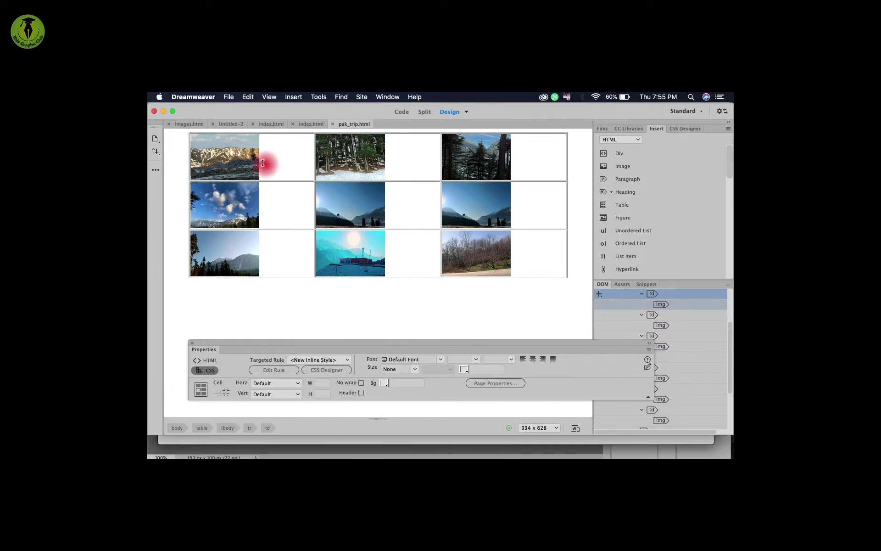
left_click(264, 383)
left_click(272, 404)
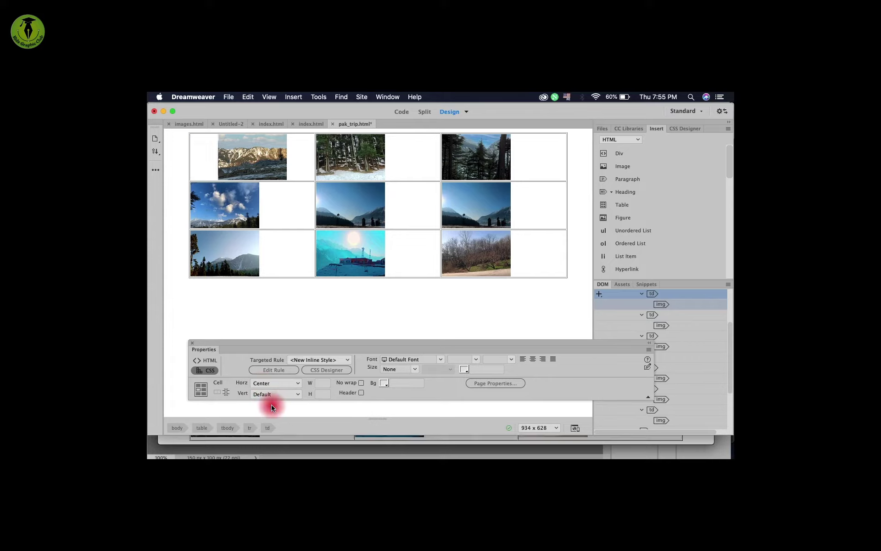
Step: Try Right horizontal alignment on the first row's first cell and set it back to Center
left_click(274, 384)
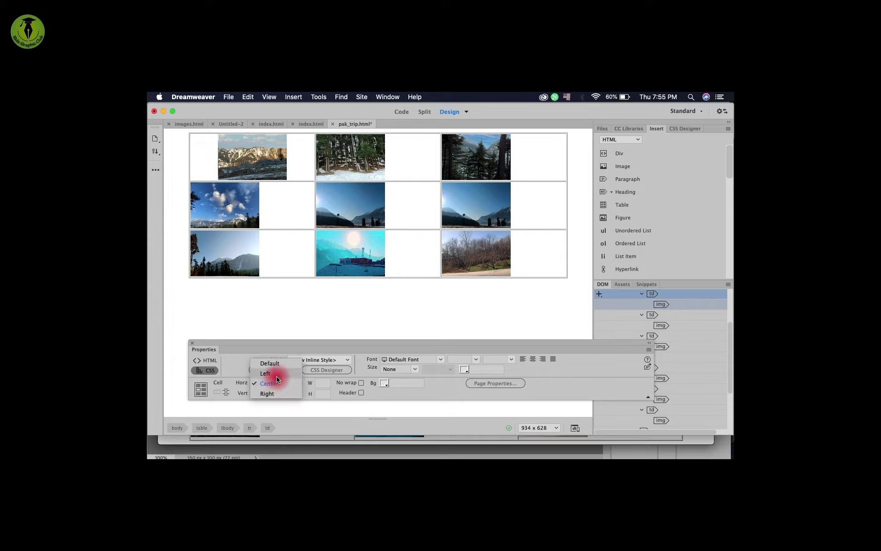
left_click(275, 393)
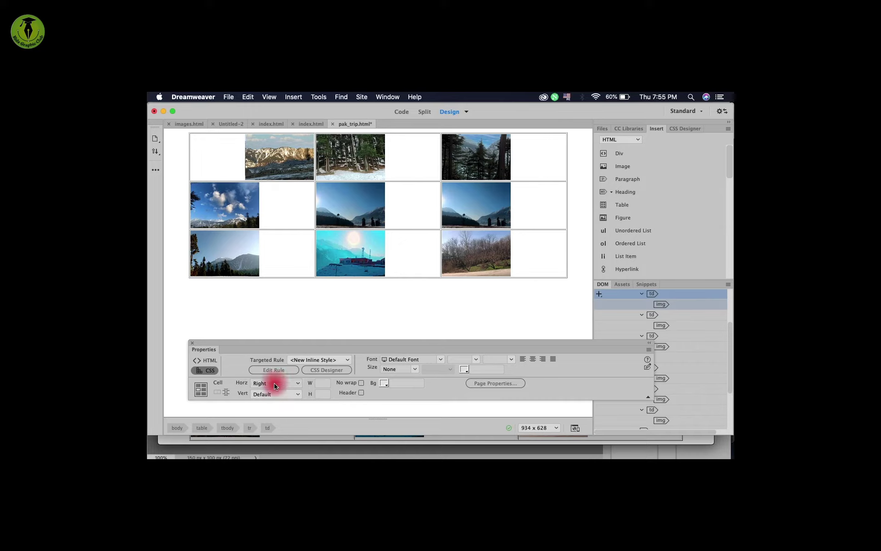
left_click(274, 374)
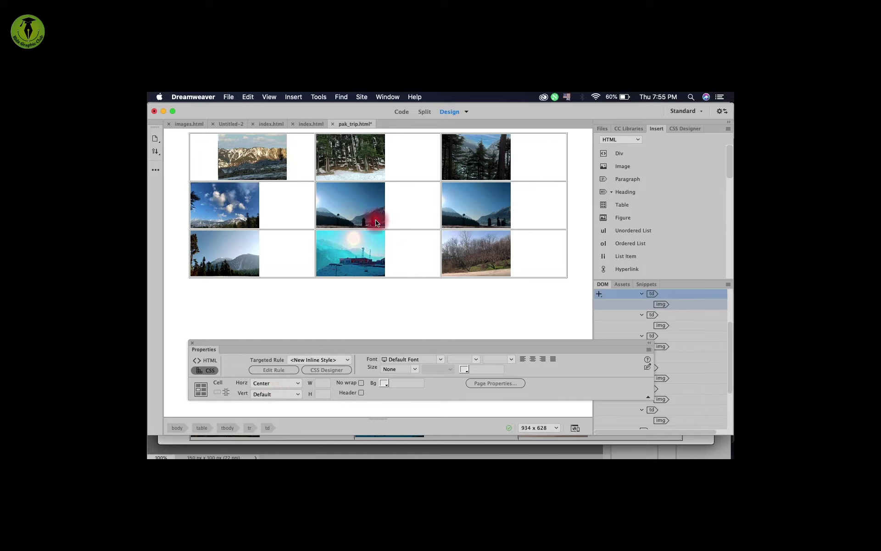
Step: Set the horizontal alignment of the middle and last cells in the first row to Center
left_click(409, 147)
left_click(274, 383)
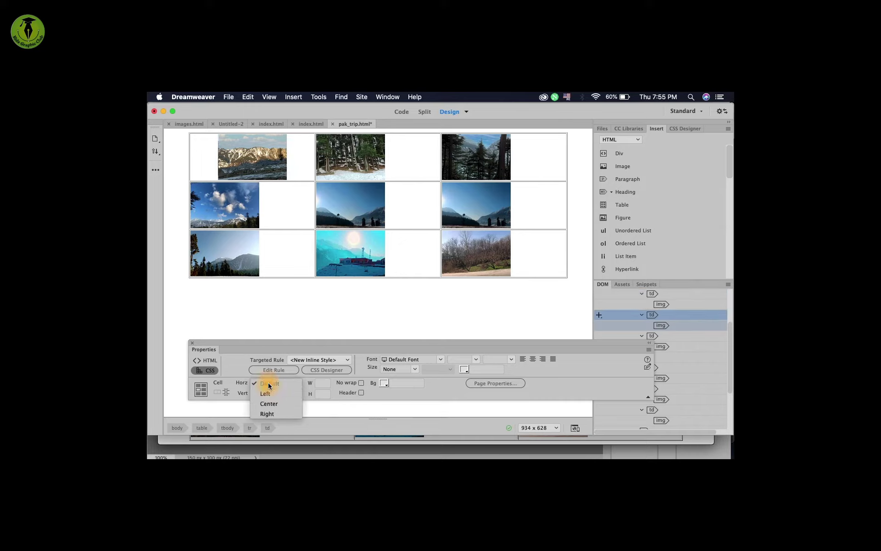
left_click(274, 404)
left_click(538, 175)
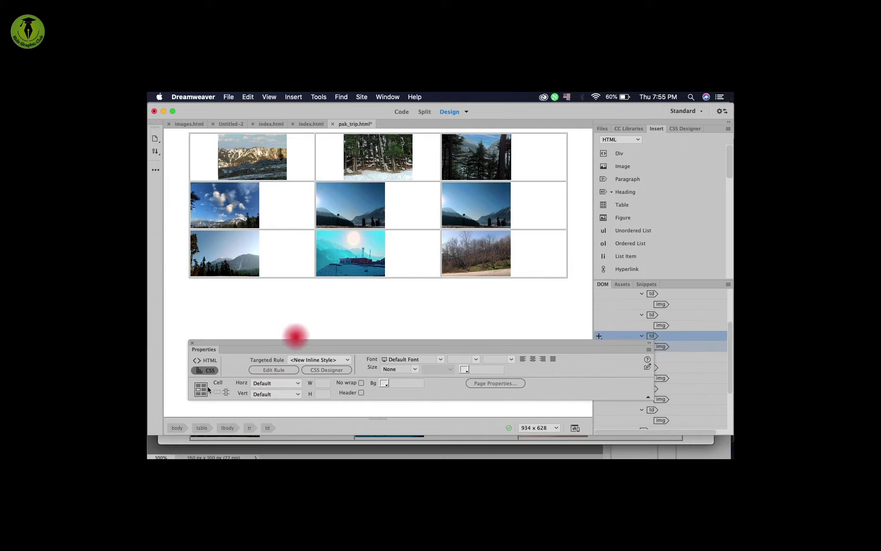
left_click(274, 382)
left_click(274, 403)
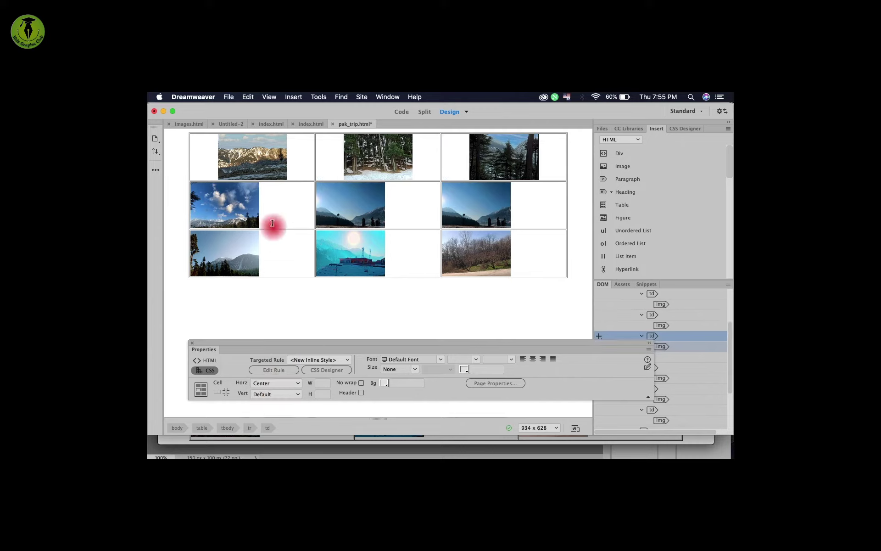
Step: Set the horizontal alignment of the first and middle cells in the second row to Center
left_click(272, 222)
left_click(271, 383)
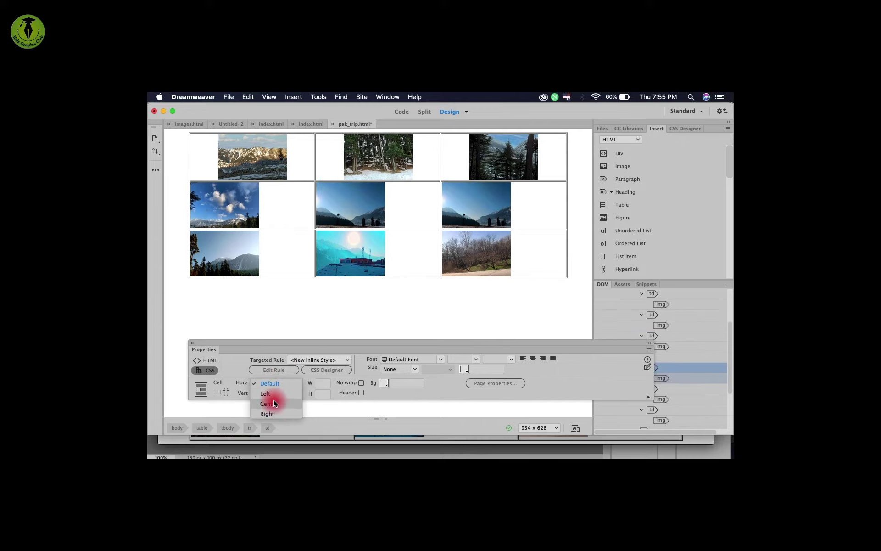
left_click(275, 403)
left_click(384, 258)
left_click(271, 384)
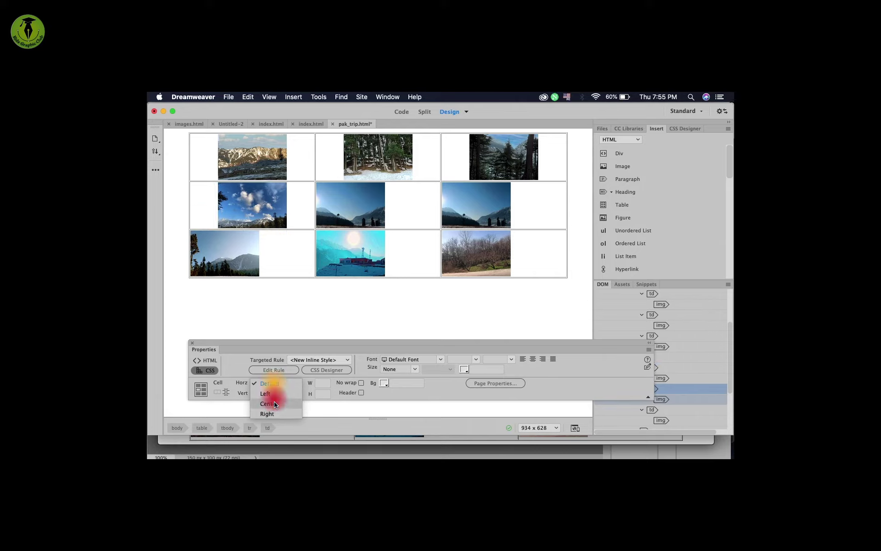
left_click(275, 404)
Step: Replace the duplicate image in the second row's last cell with image 6 from trip/small and set that cell's horizontal alignment to Center
left_click(531, 201)
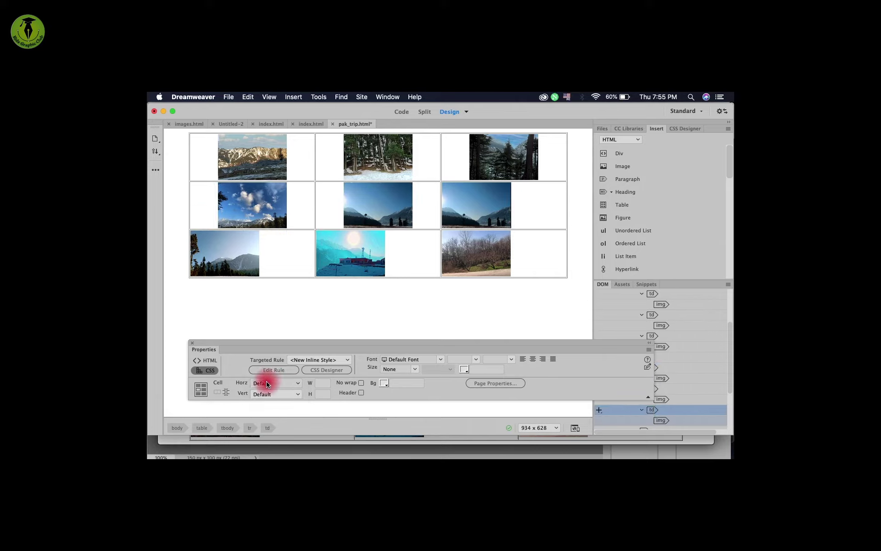
left_click(288, 370)
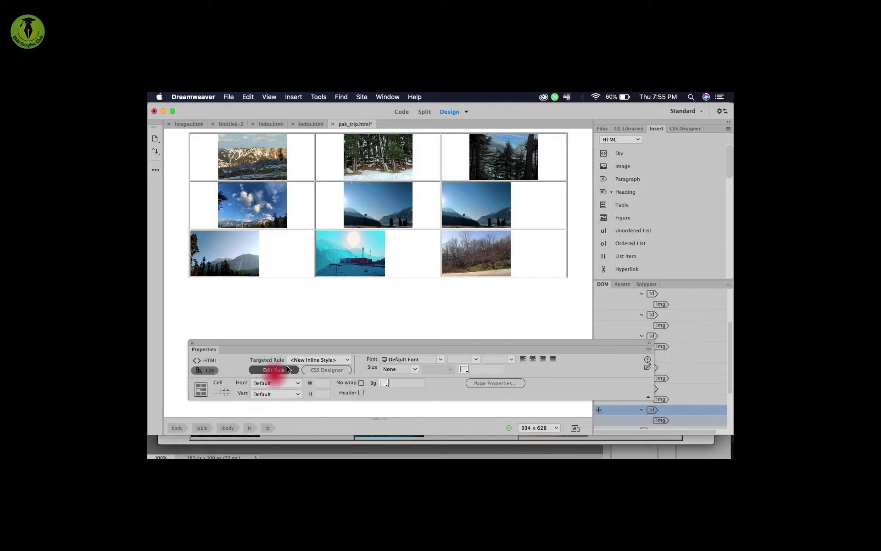
left_click(473, 208)
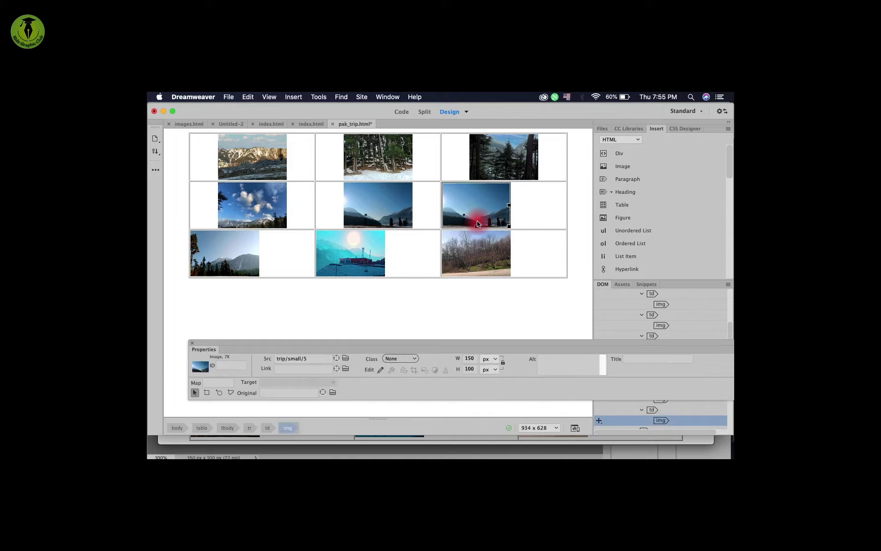
key("Delete")
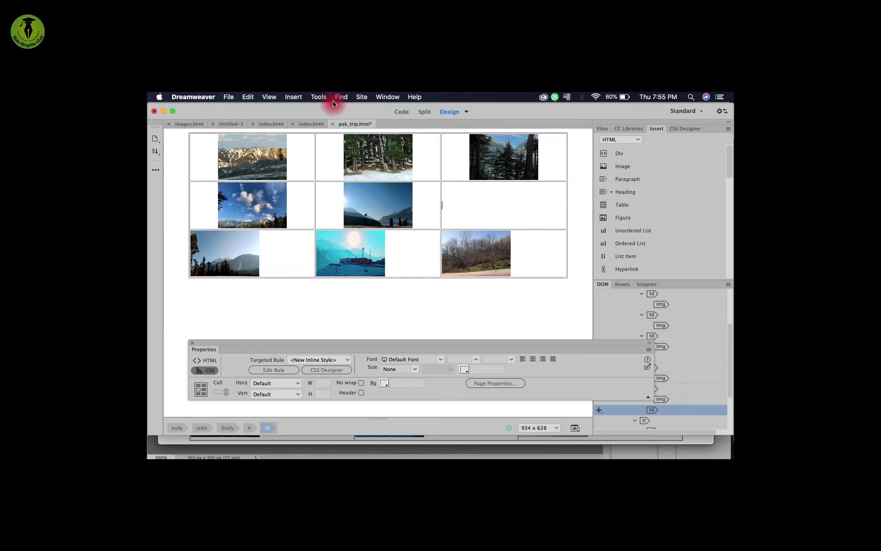
key("super+alt+i")
left_click(454, 214)
left_click(593, 337)
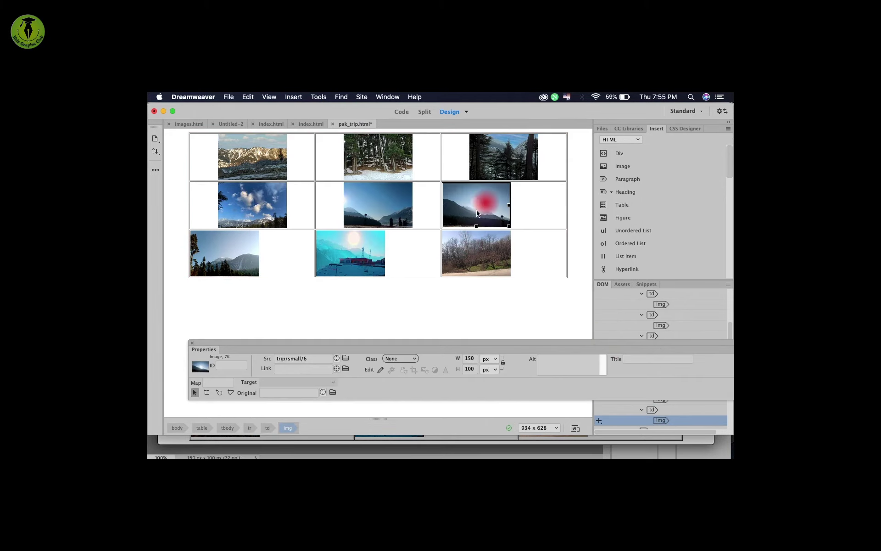
left_click(275, 383)
left_click(275, 400)
Step: Set the horizontal alignment of all three cells in the third row to Center and save the page
left_click(288, 258)
left_click(276, 383)
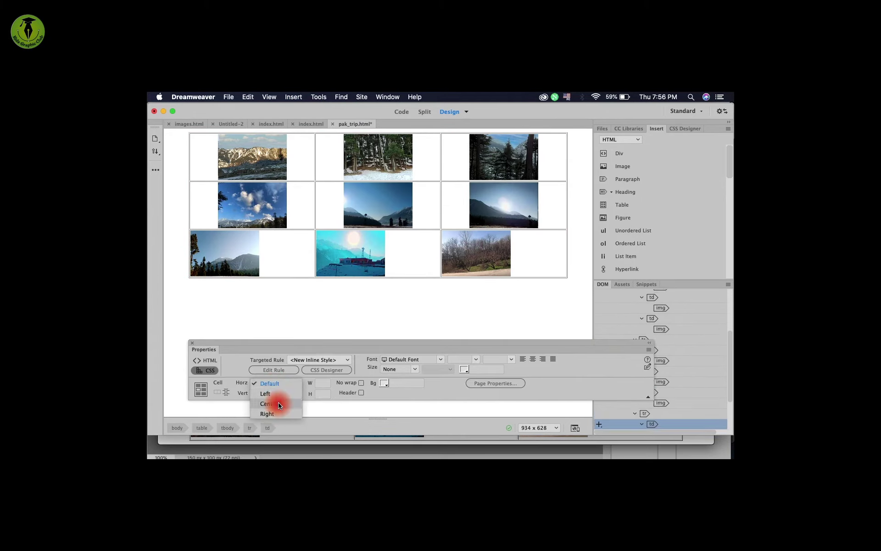
left_click(274, 404)
left_click(413, 257)
left_click(275, 382)
left_click(275, 403)
left_click(532, 274)
left_click(275, 382)
left_click(281, 404)
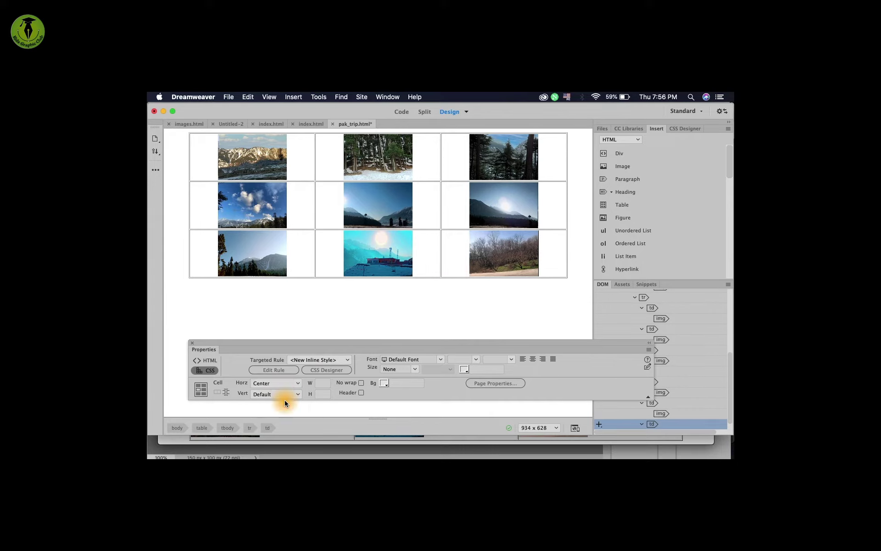
key("super+s")
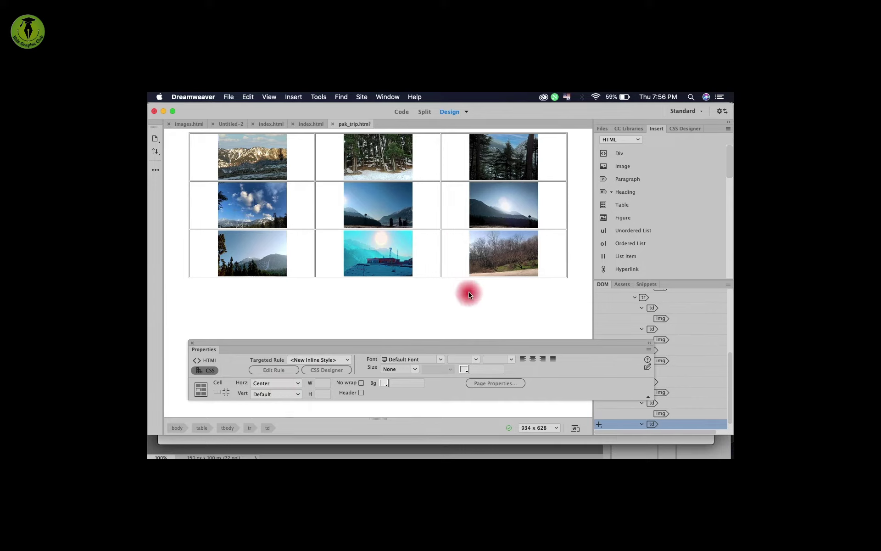
Step: Preview the gallery in Safari and resize the browser window to examine how the percentage-width table responds
left_click(576, 427)
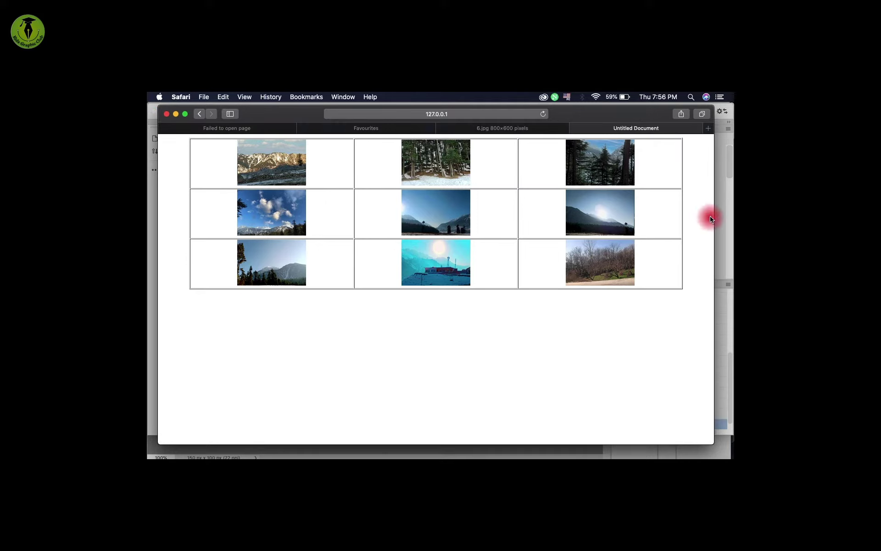
left_click_drag(714, 212, 727, 252)
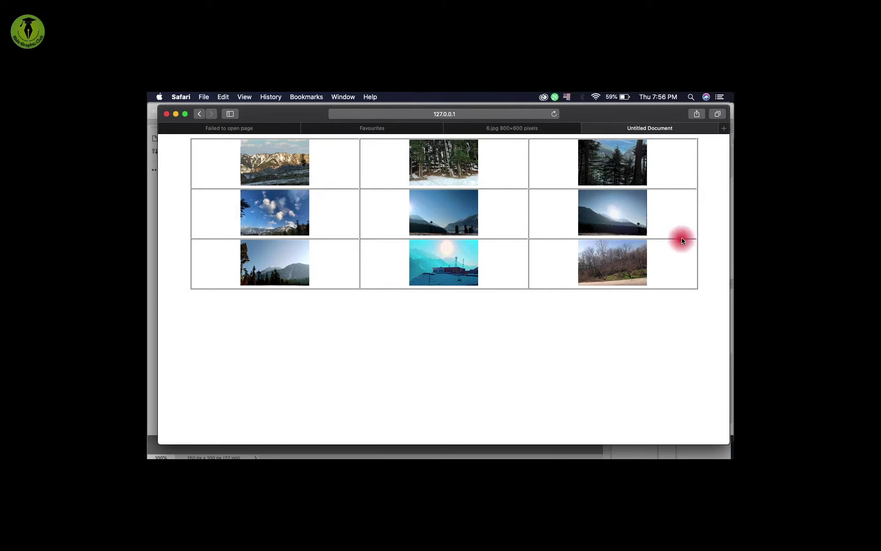
left_click_drag(730, 230, 500, 230)
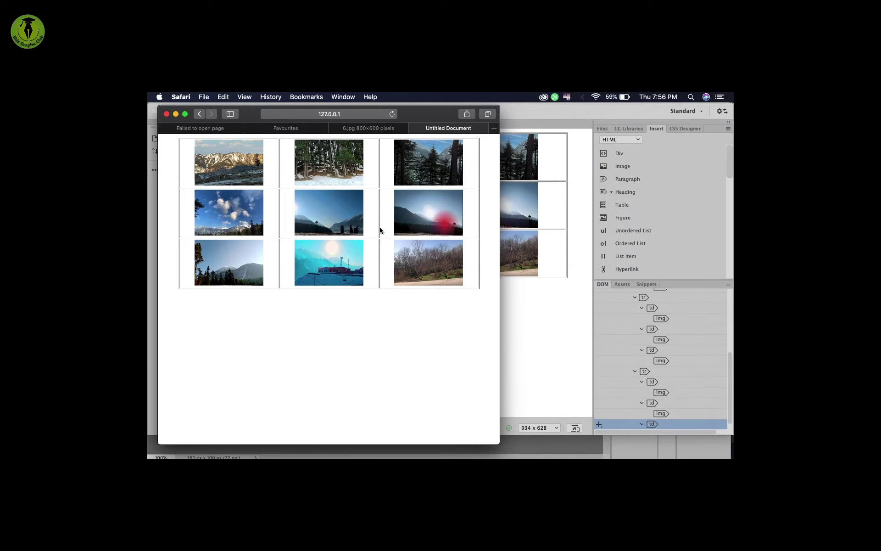
left_click_drag(500, 236, 678, 271)
left_click(684, 273)
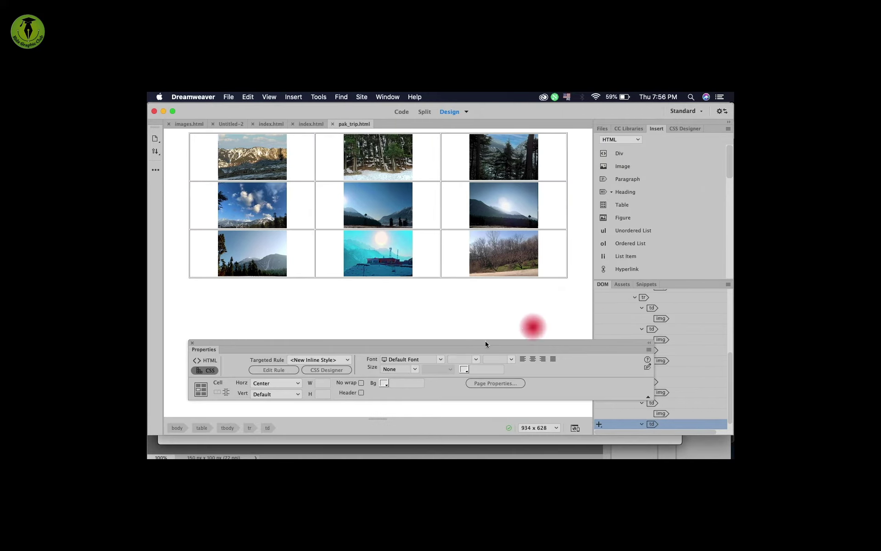
Step: Change the gallery table's width unit to pixels and set its width to 750
left_click(567, 274)
left_click(360, 360)
left_click(356, 371)
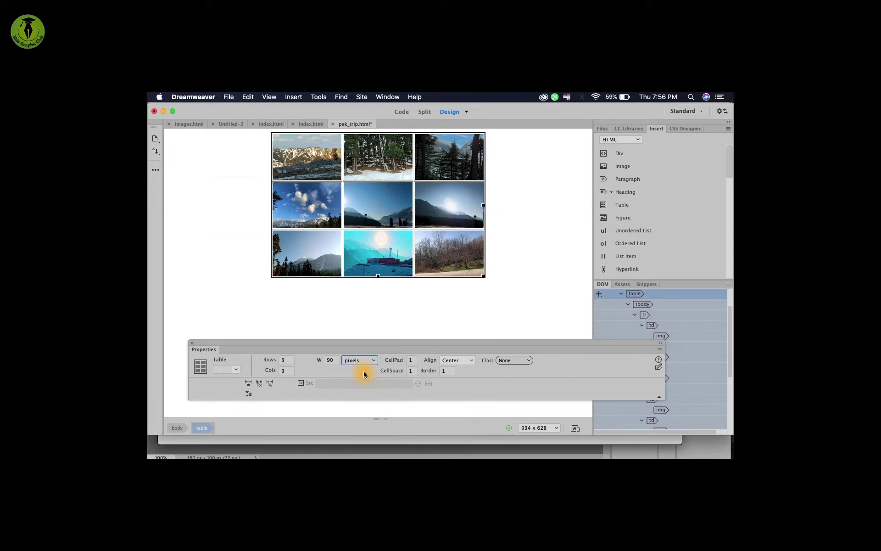
left_click(334, 363)
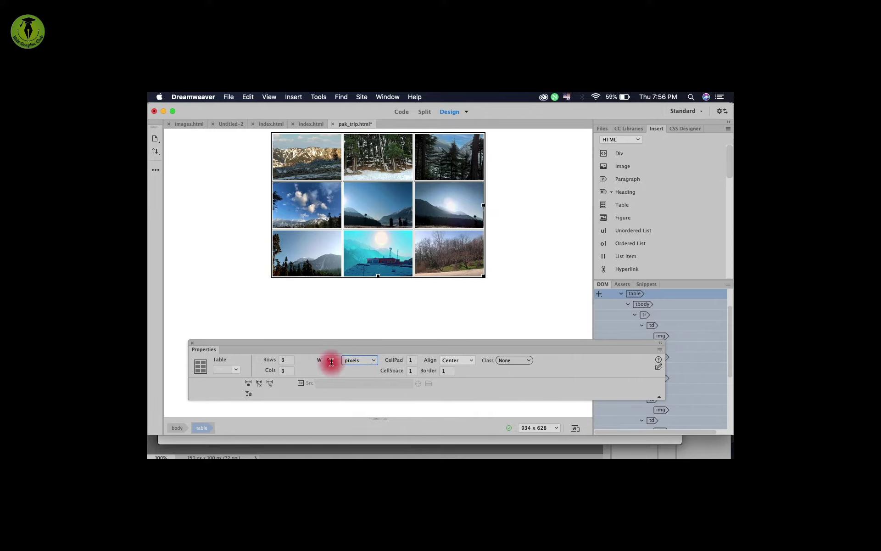
left_click_drag(326, 360, 334, 379)
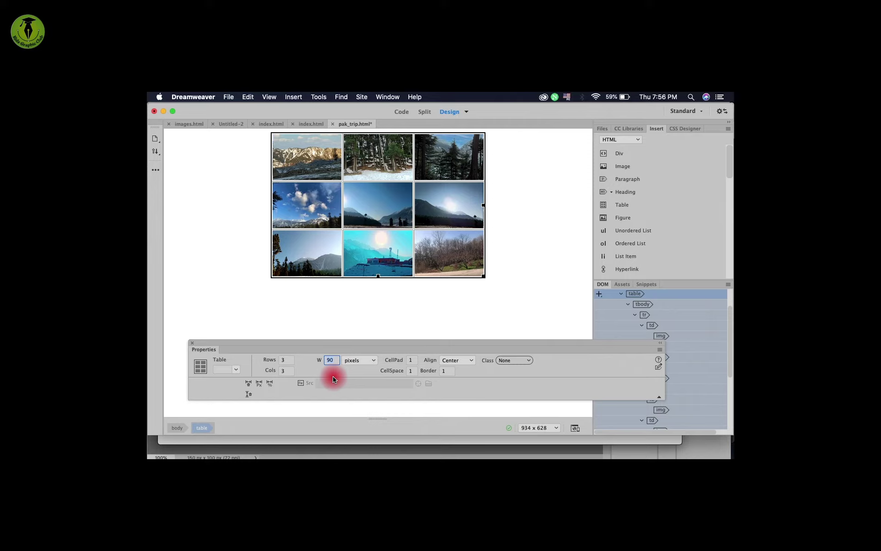
key("Return")
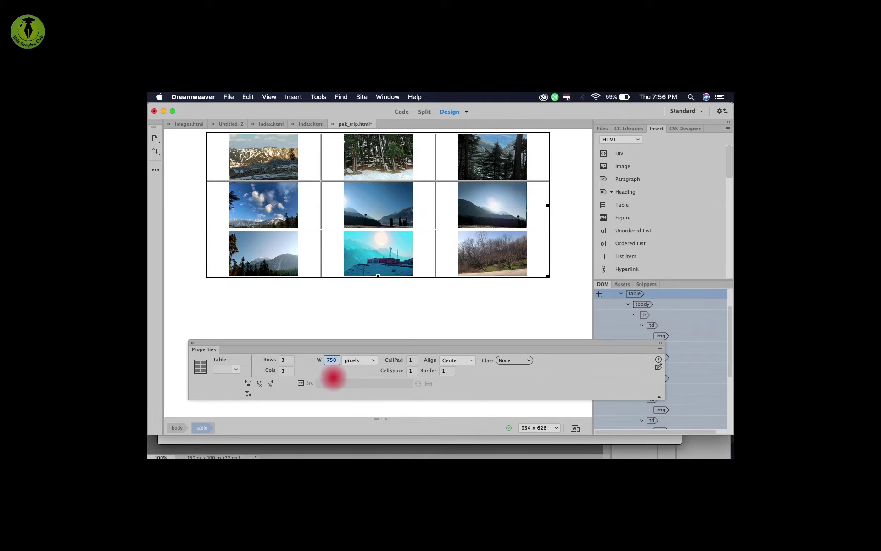
Step: Reload the gallery preview in Safari and resize the browser window to check the fixed-width table, returning to Dreamweaver
key("alt+F12")
left_click(691, 262)
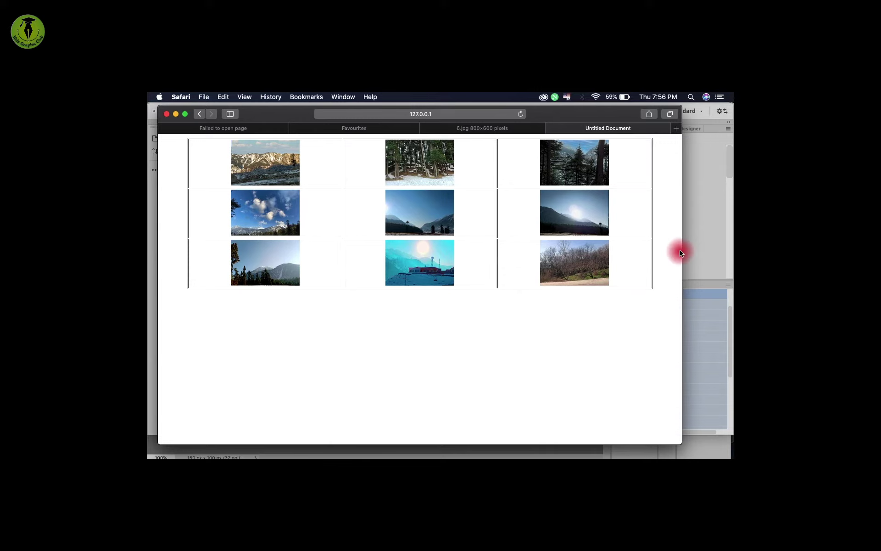
mouse_move(682, 250)
left_mouse_down()
mouse_move(470, 248)
mouse_move(688, 268)
left_mouse_up()
left_click(521, 114)
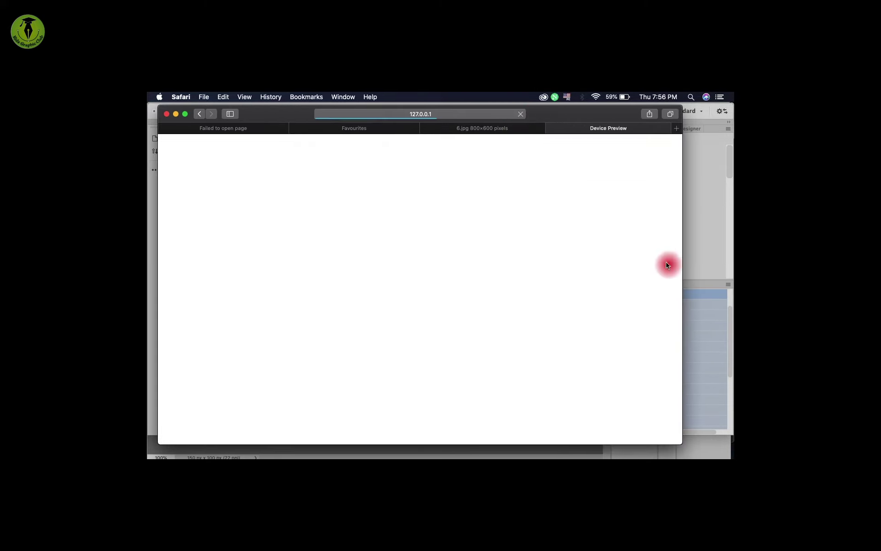
left_click_drag(683, 242, 684, 280)
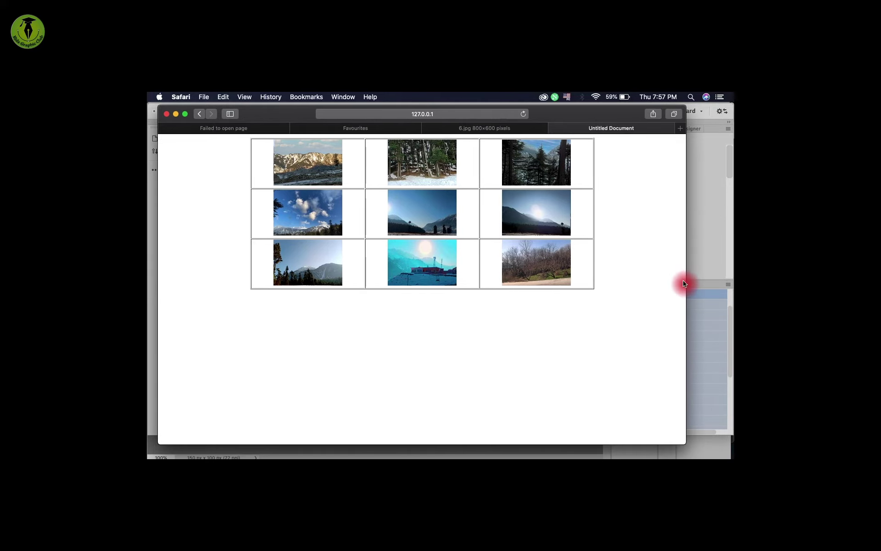
left_click(687, 281)
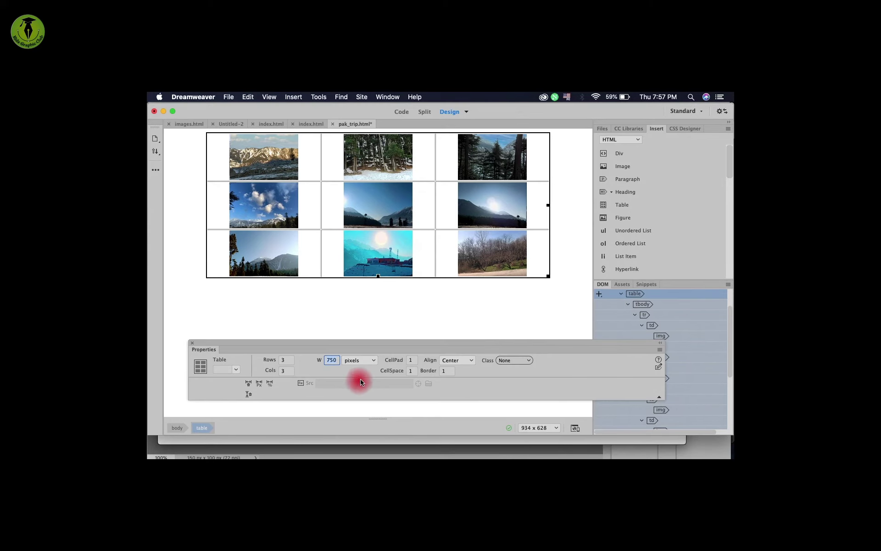
Step: Set the gallery table's border to 0, switch to Safari to look at the preview, and return to Dreamweaver
double_click(443, 372)
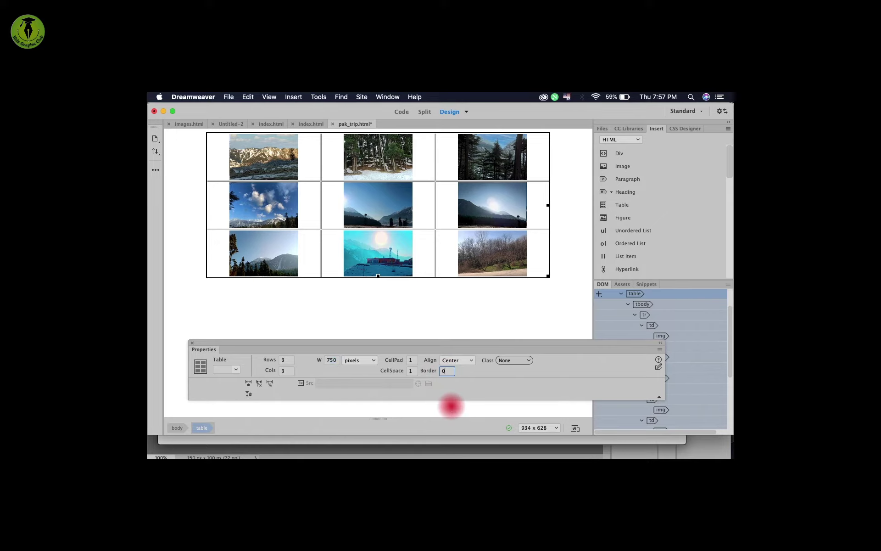
key("Return")
key("super+Tab")
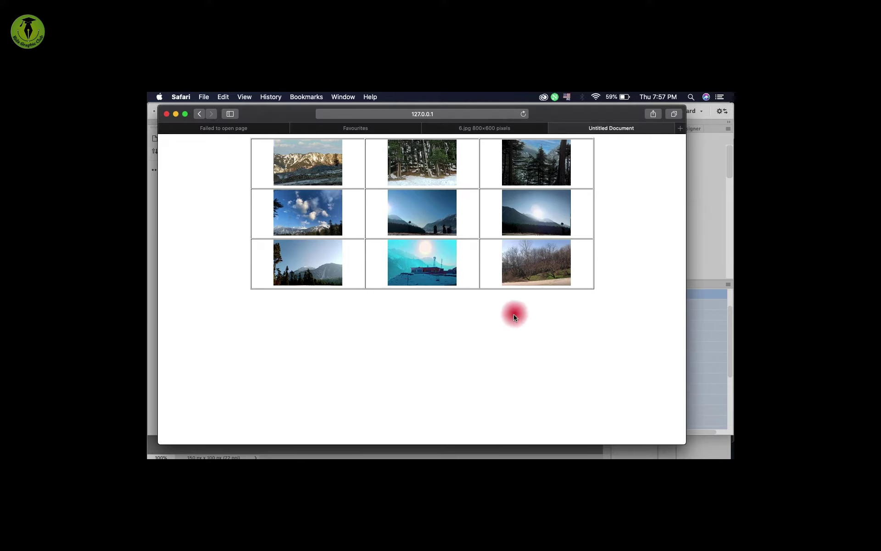
key("super+Tab")
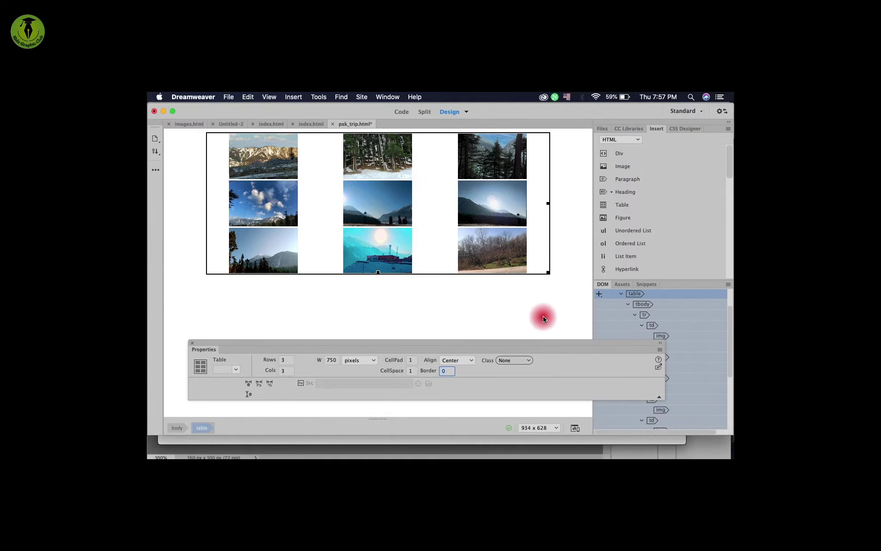